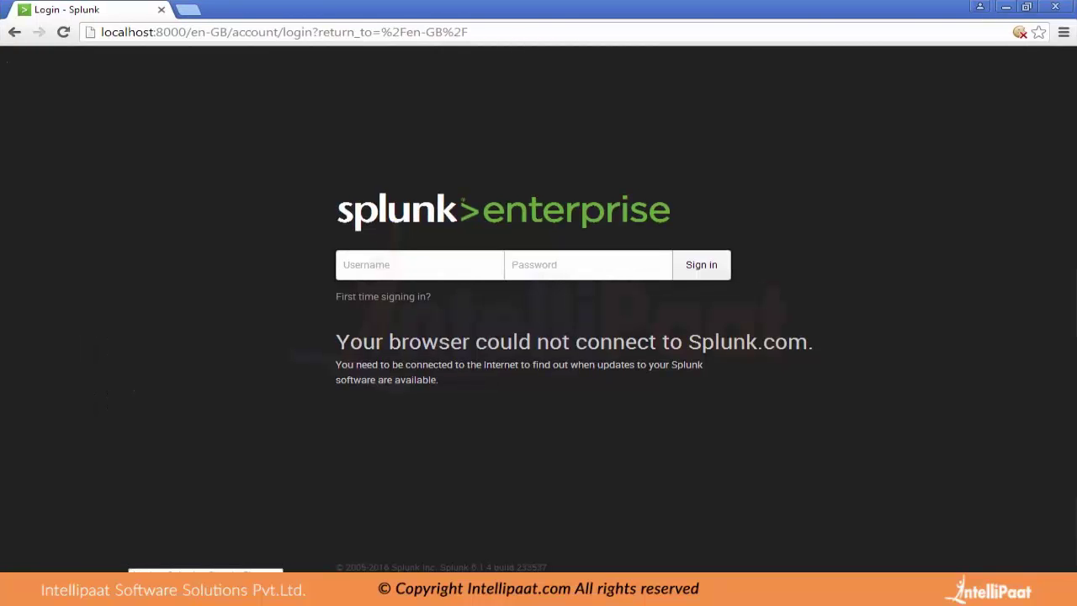
- Sign in to Splunk as the admin user with the account password
click(395, 264)
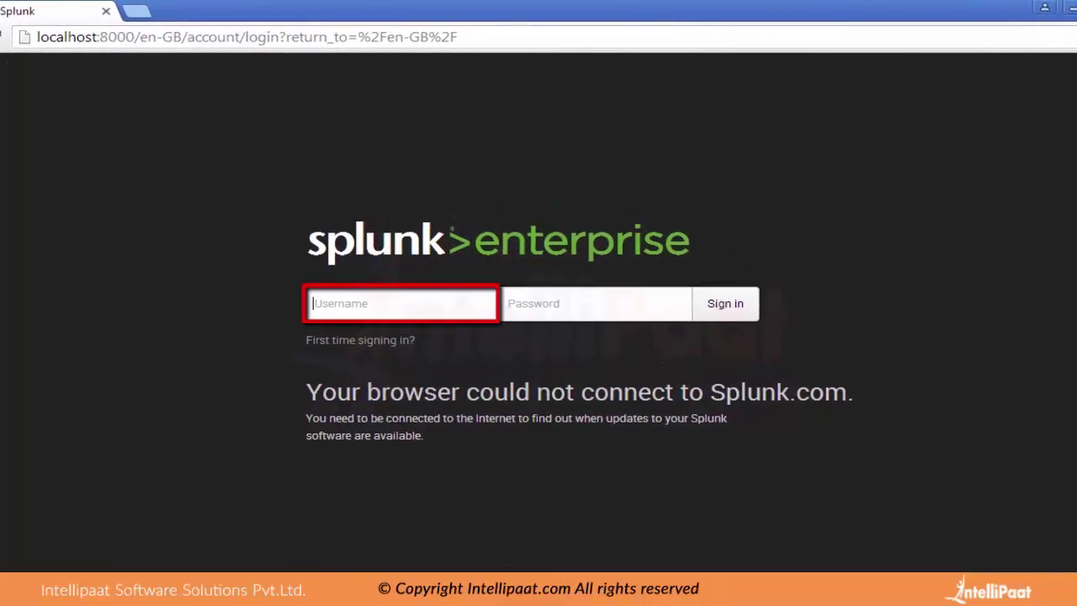
text(admin)
click(538, 303)
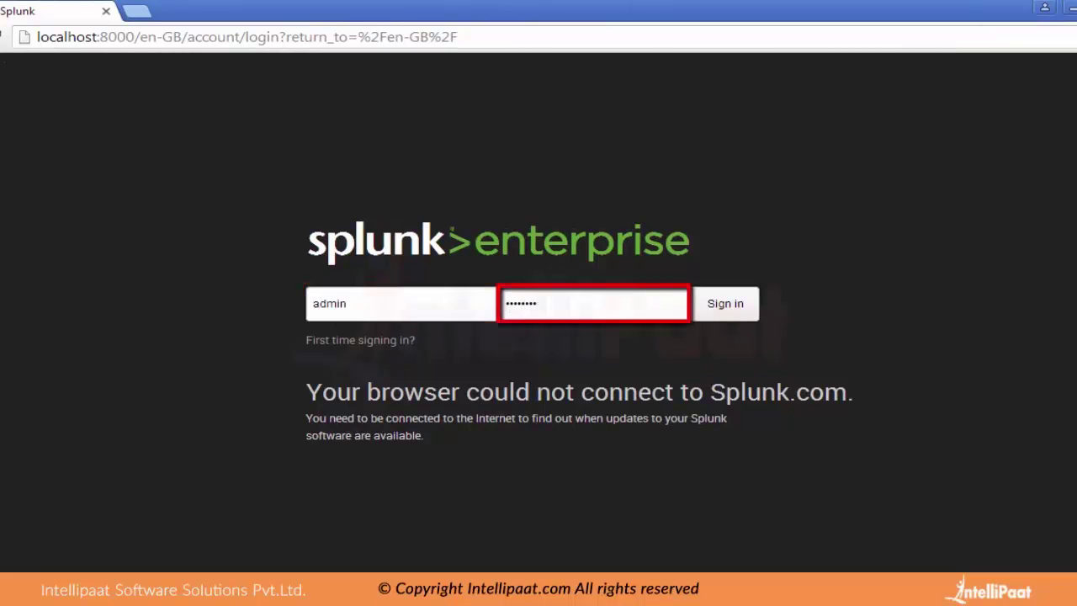
click(729, 322)
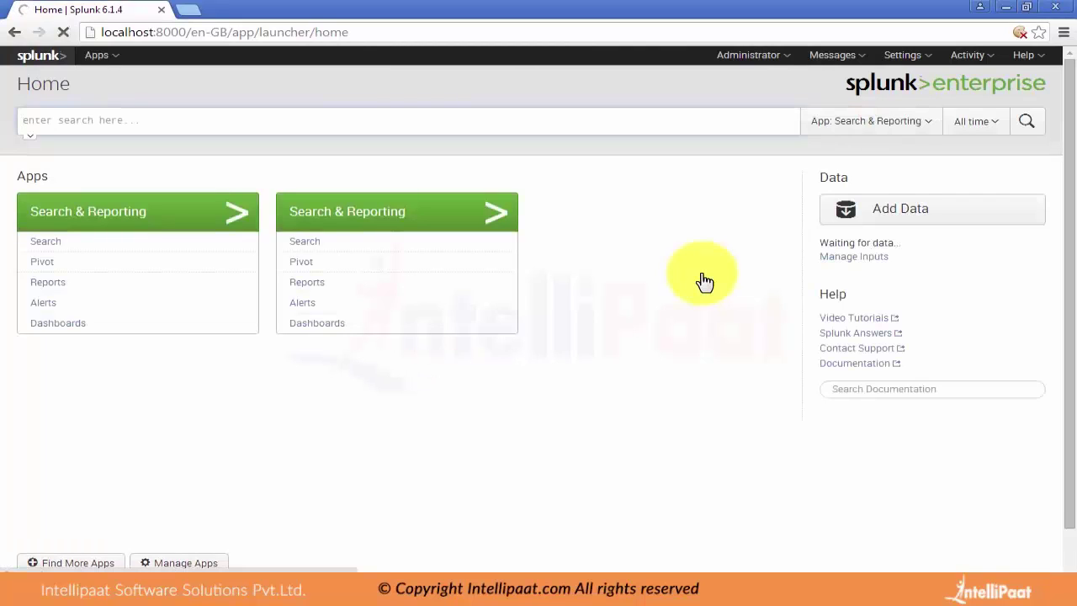
- Run the search index=_internal with the time range preset Last 60 minutes
click(648, 129)
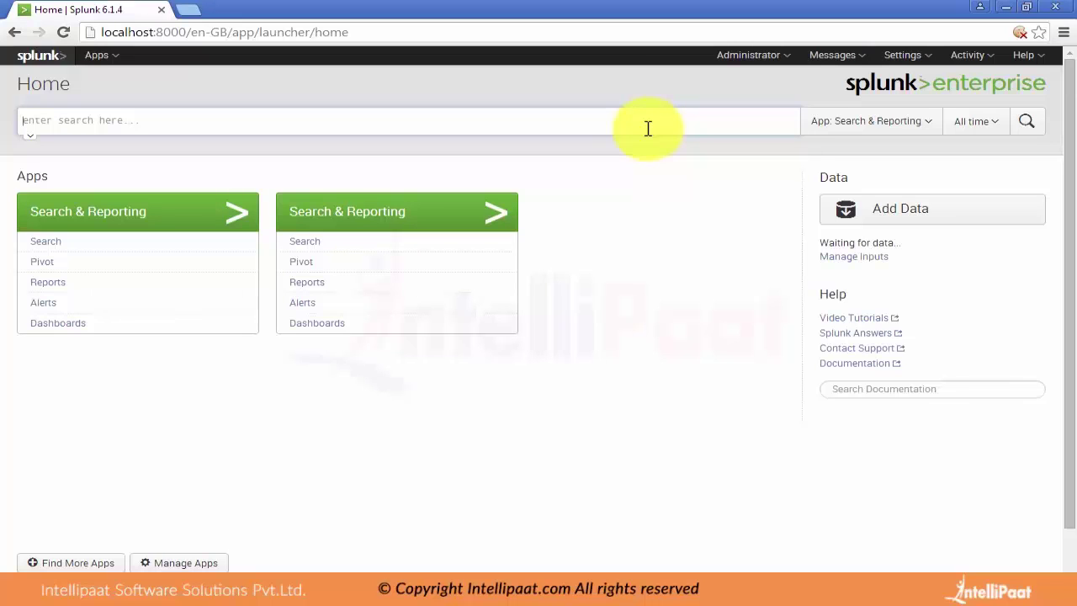
text(index=)
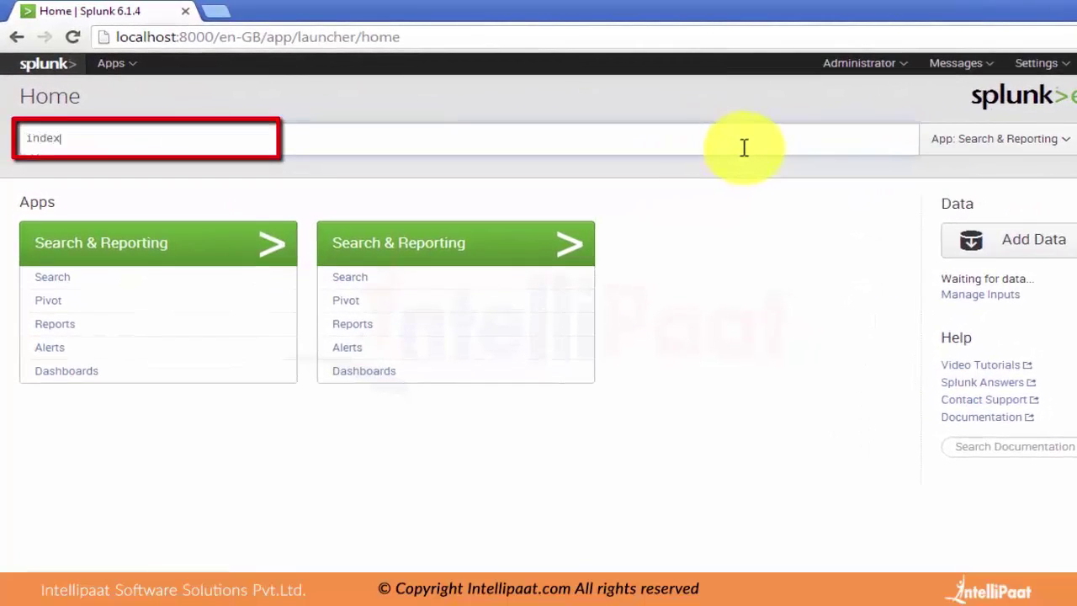
text(_internal)
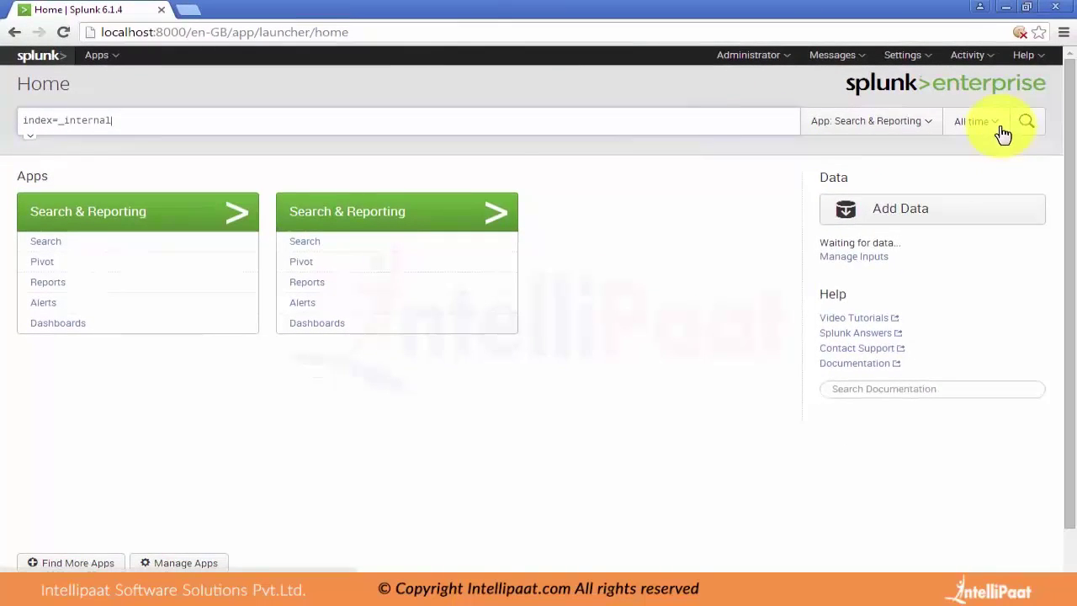
click(1001, 129)
drag(784, 226, 793, 206)
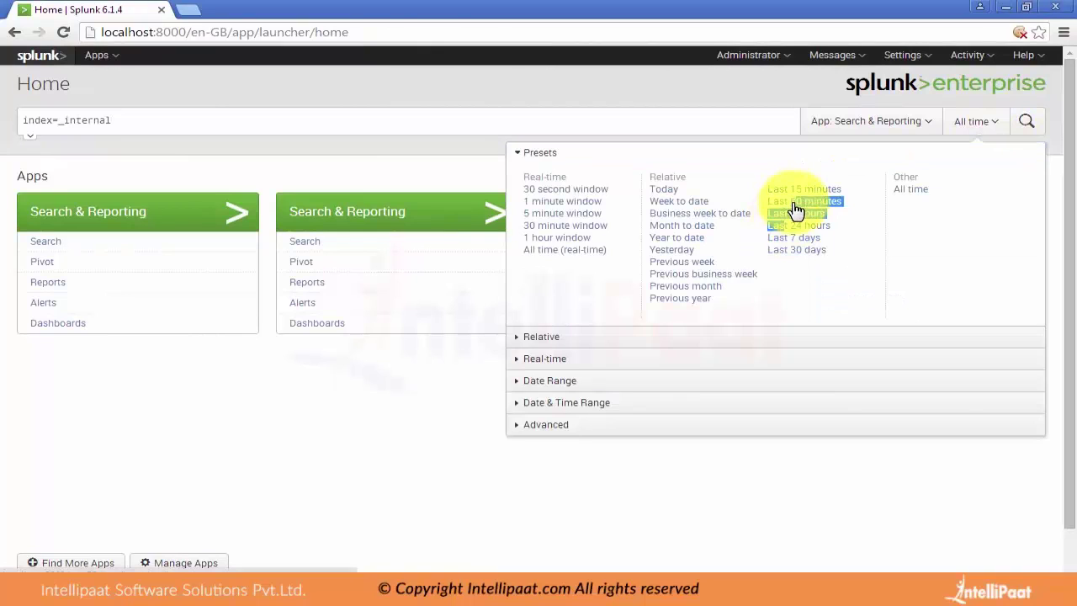
click(794, 203)
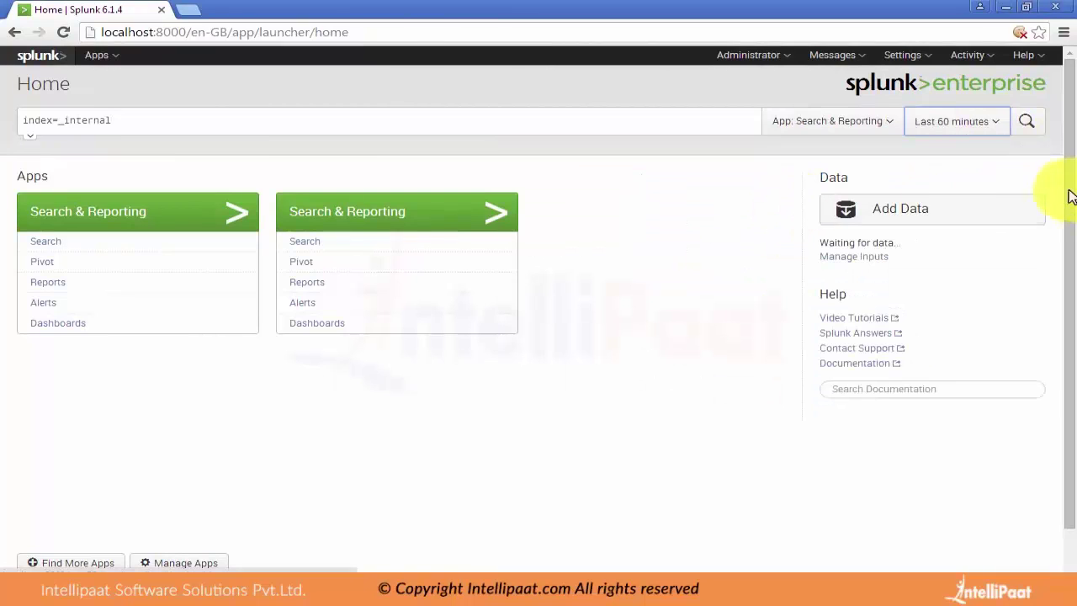
click(1025, 137)
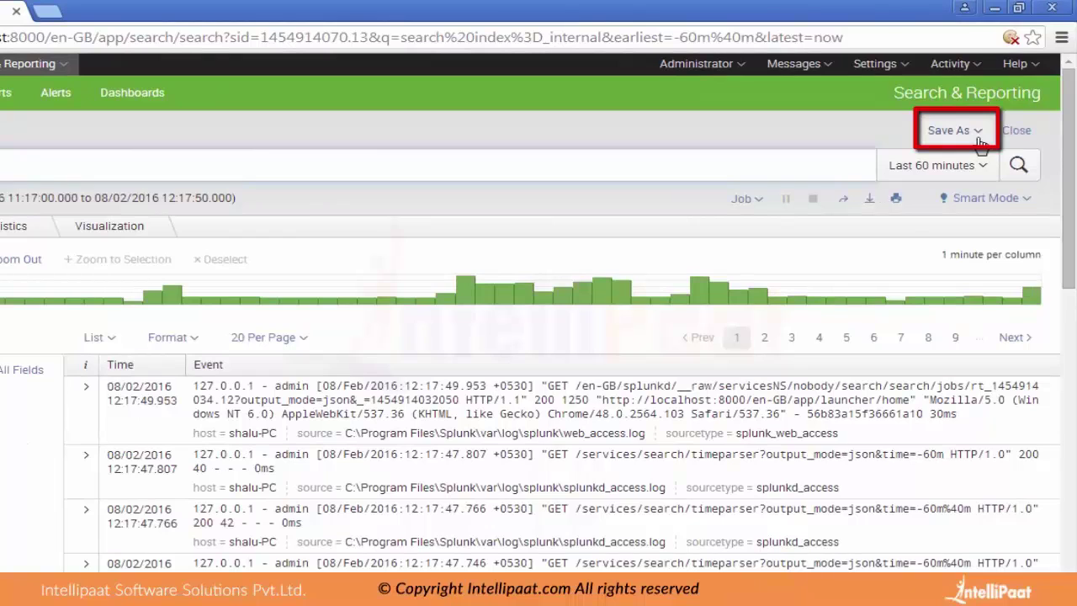
- Choose Save As > Report for the index=_internal results
click(979, 143)
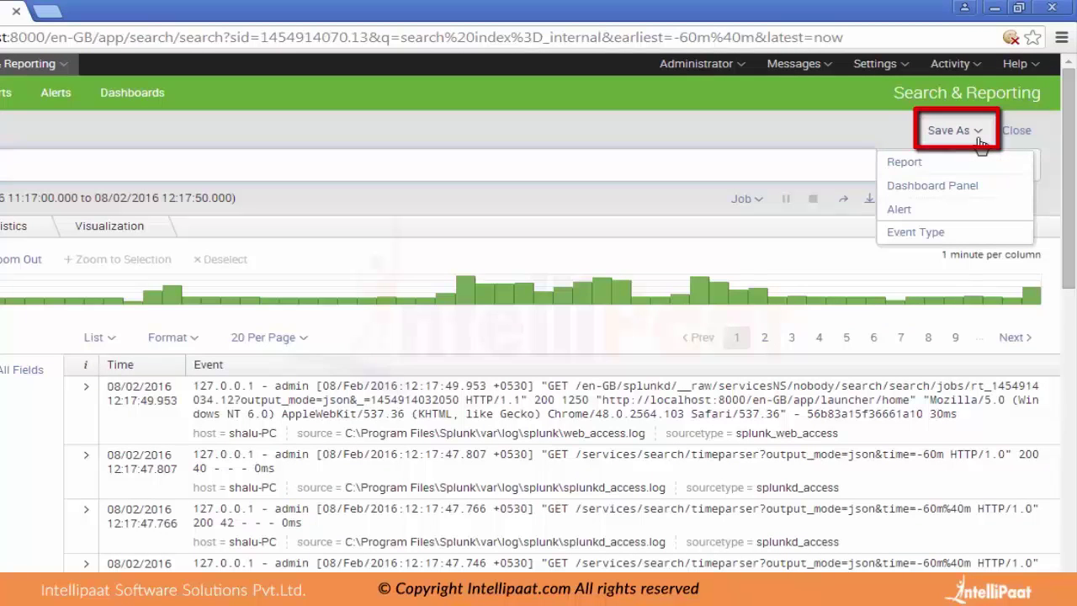
click(916, 163)
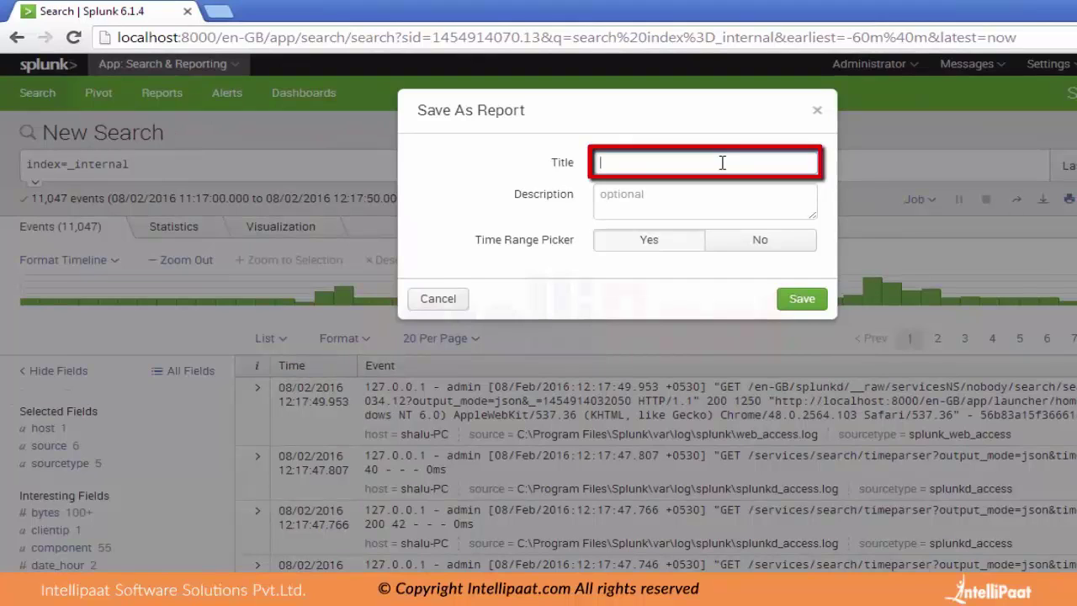
- Save the report as Internal_New_Report, description 'Internal Report', keeping the time range picker
text(Internal)
text(_Report)
key(Left)
key(Left)
key(Left)
key(Left)
key(Left)
text(_)
key(BackSpace)
text(New_)
click(626, 203)
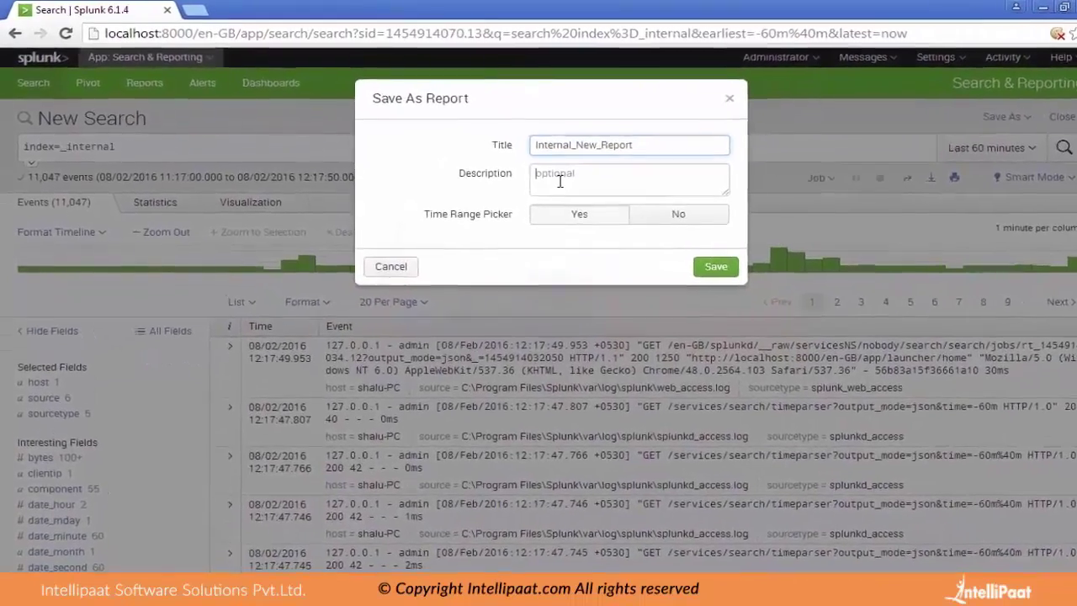
text(Inter)
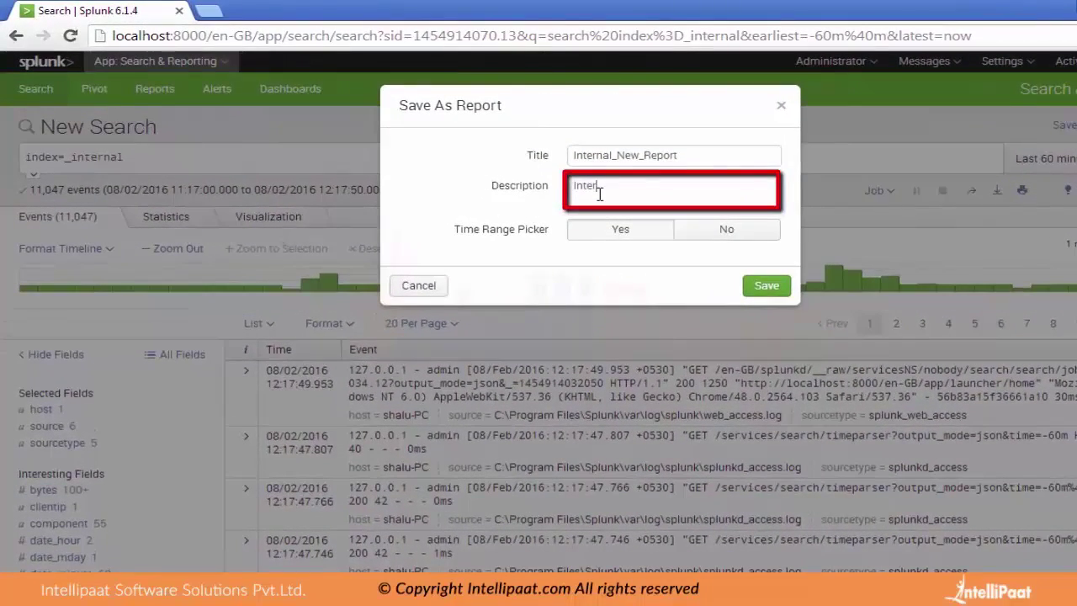
text(nal Report)
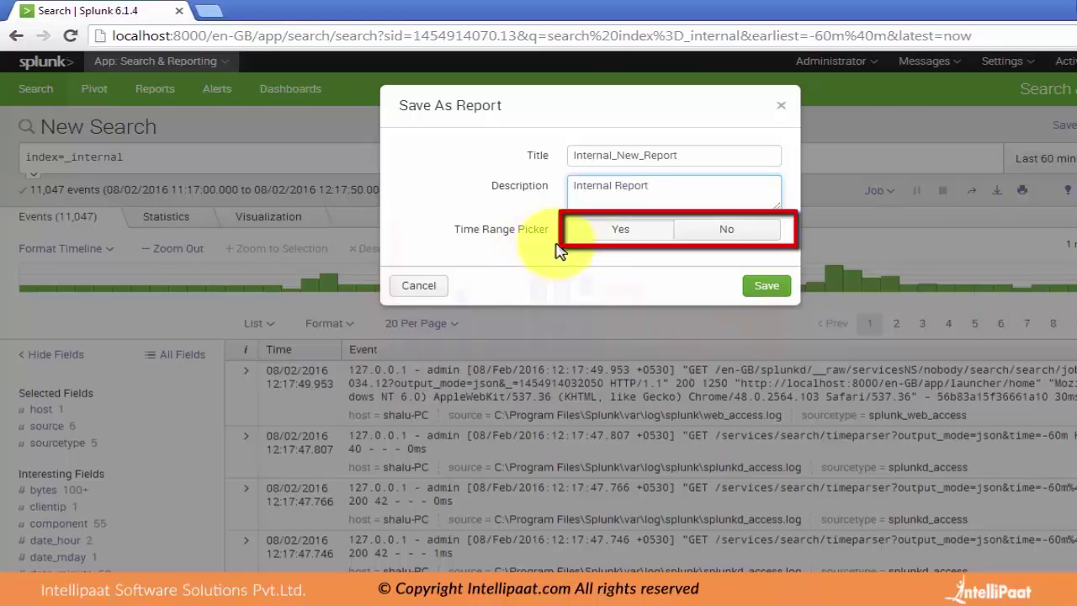
click(627, 252)
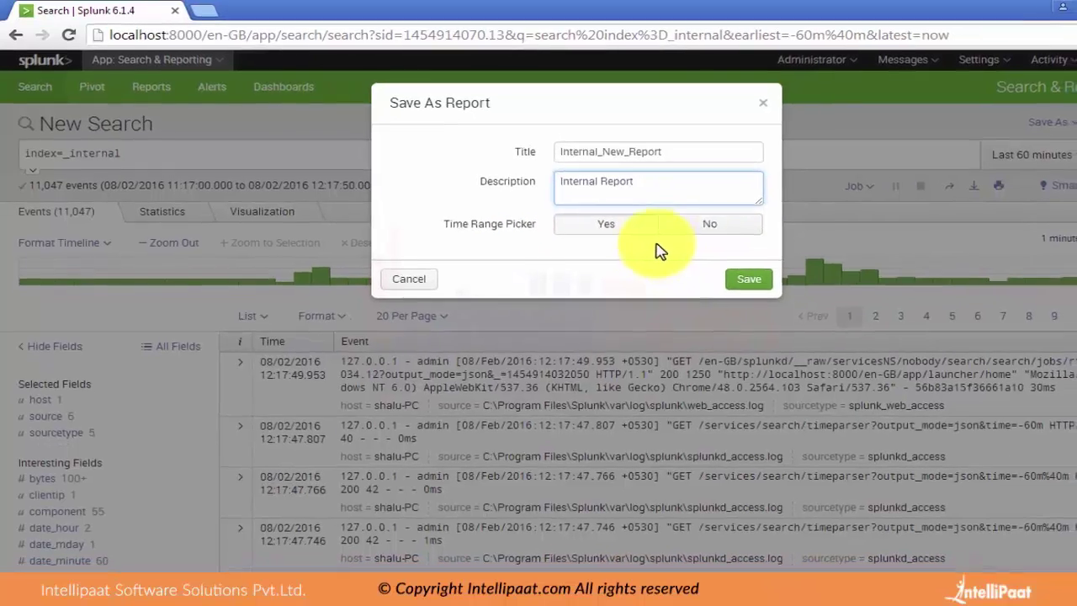
click(709, 267)
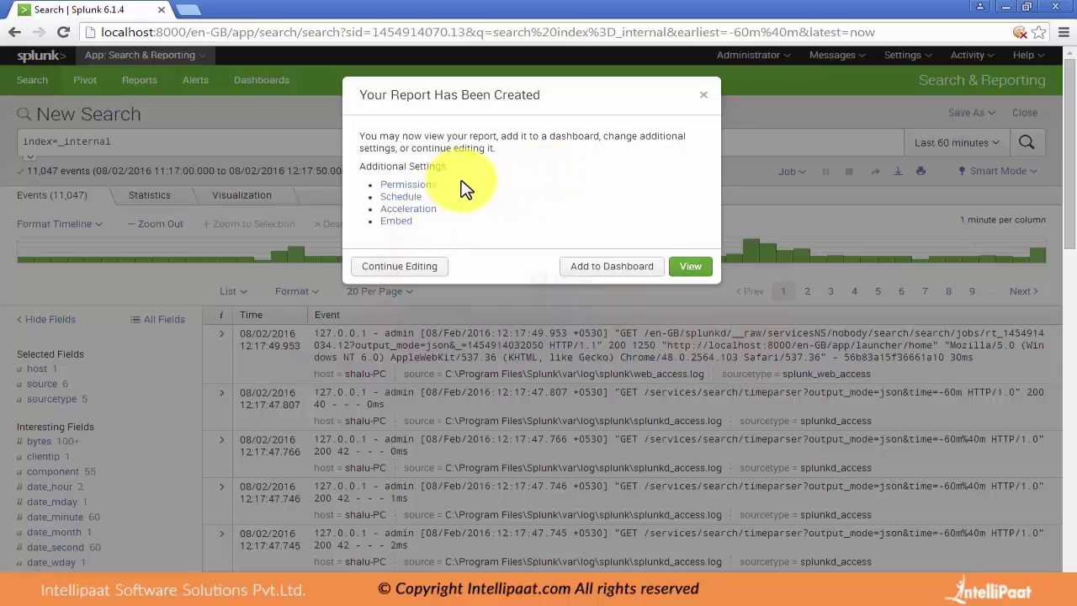
- Close the 'Your Report Has Been Created' confirmation to view Internal_New_Report
click(700, 98)
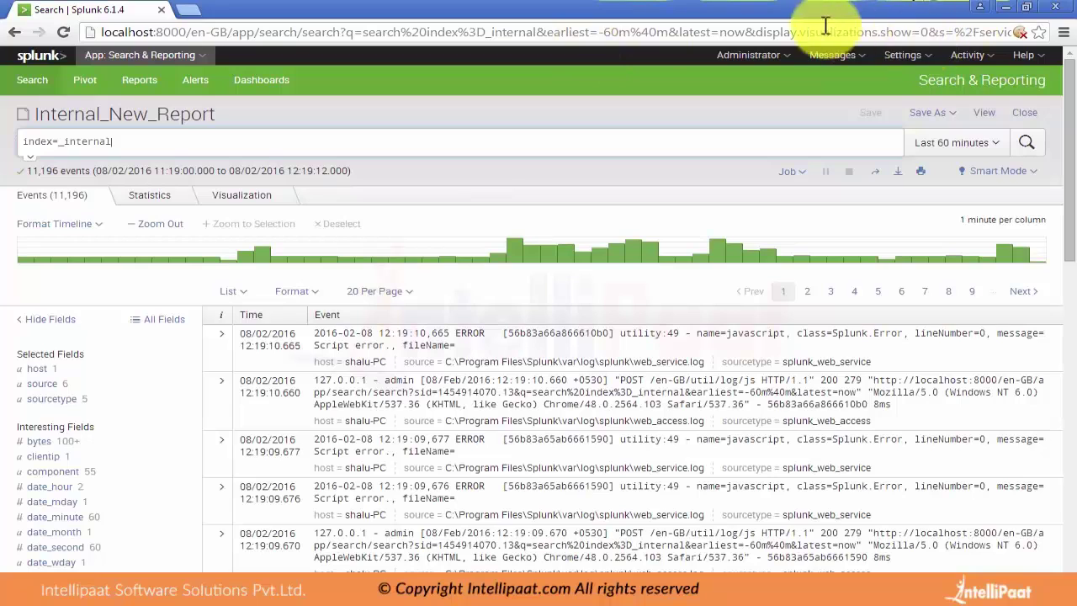
- Open Settings in a new tab and go to Searches, reports, and alerts
right_click(925, 60)
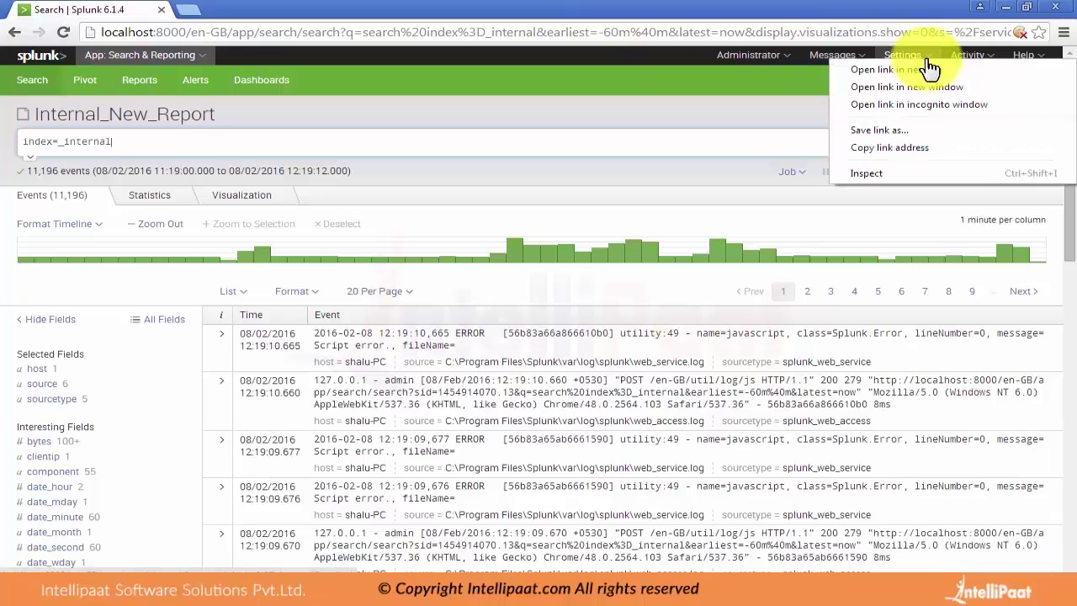
click(930, 70)
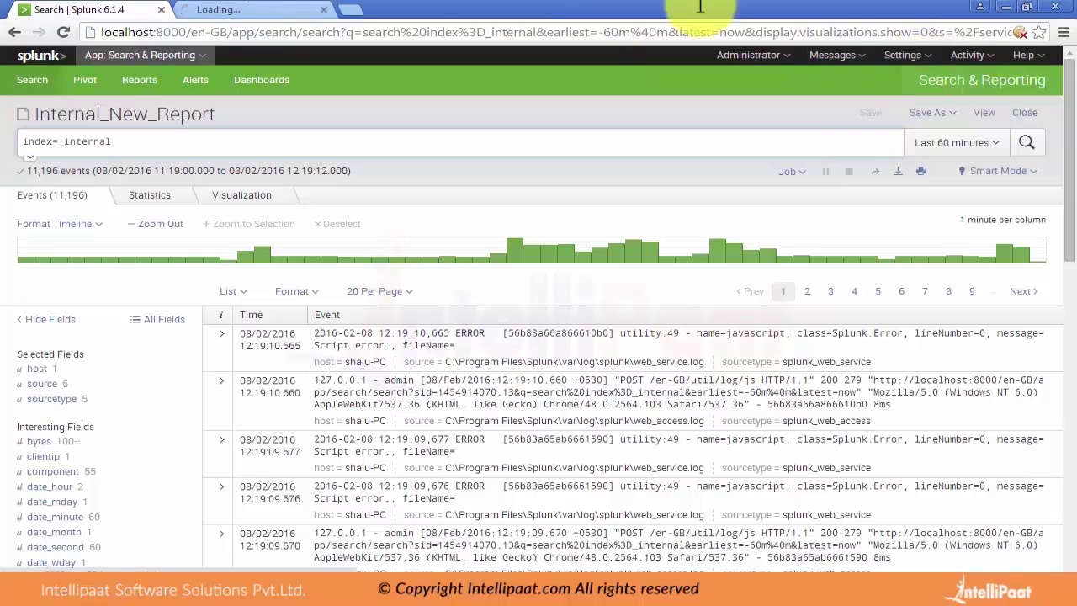
click(264, 13)
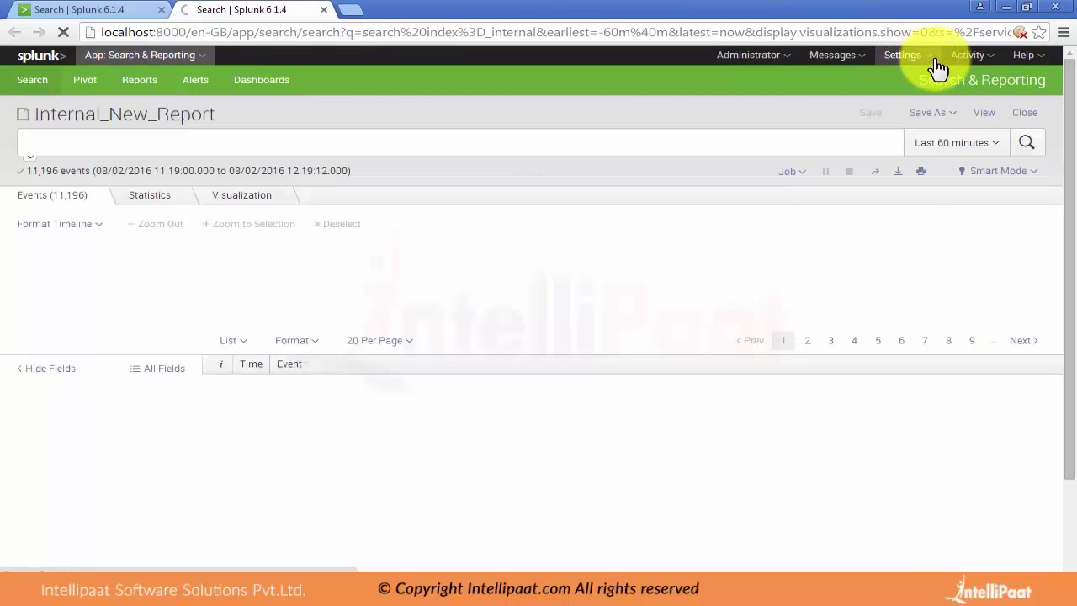
click(938, 67)
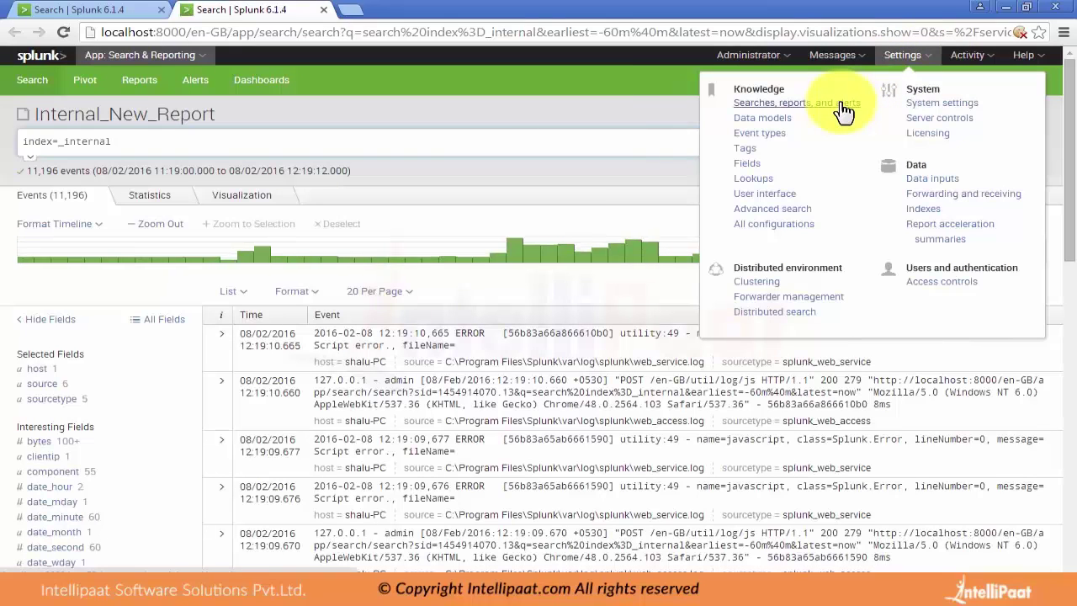
click(841, 104)
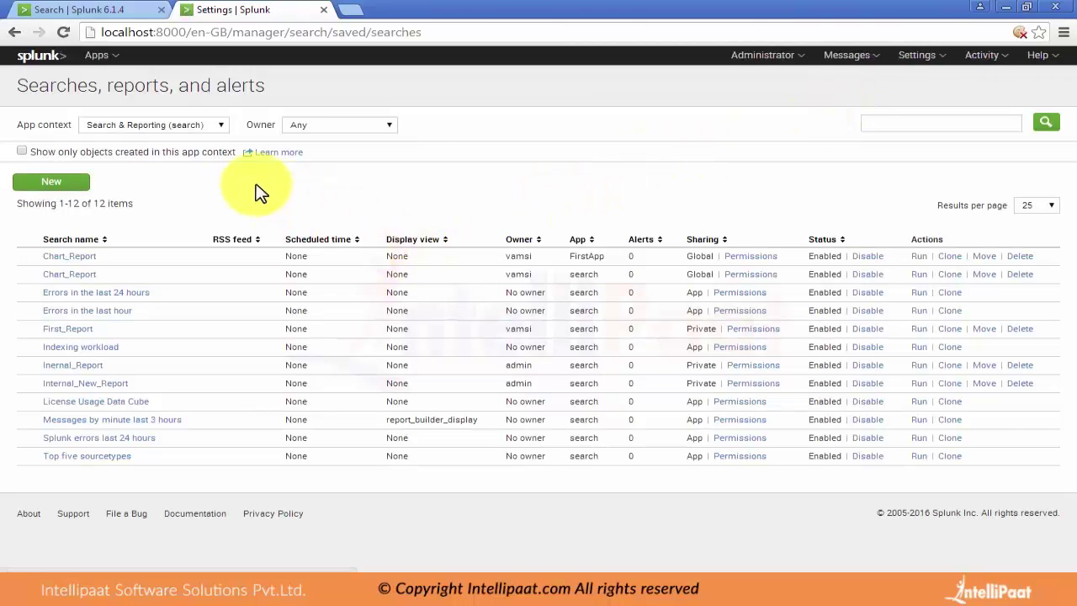
- Open the Internal_New_Report edit page from the saved searches list in a new tab
click(84, 329)
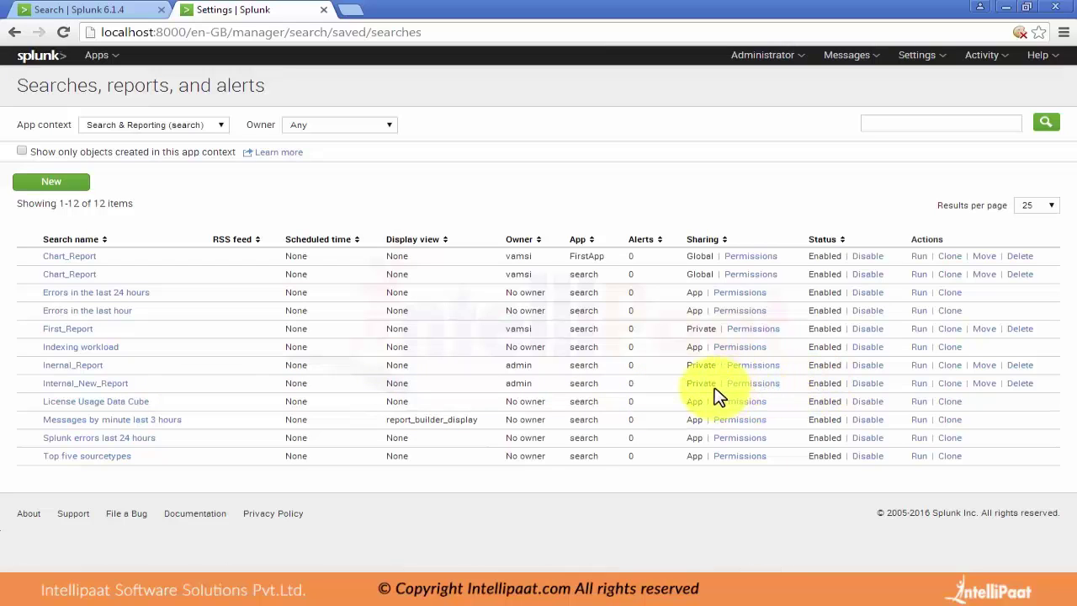
click(743, 385)
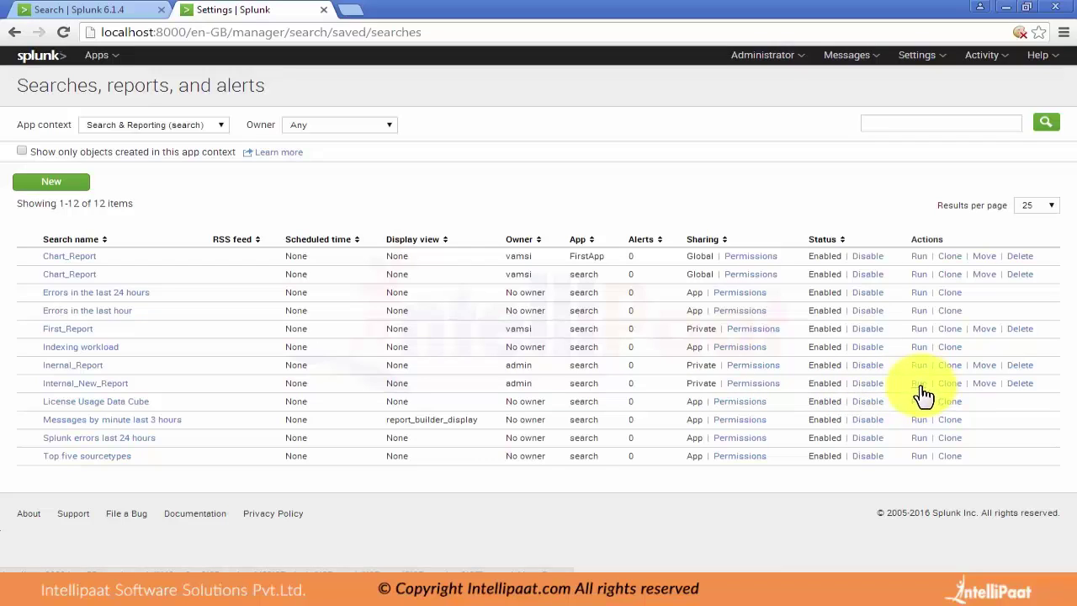
right_click(107, 389)
click(147, 401)
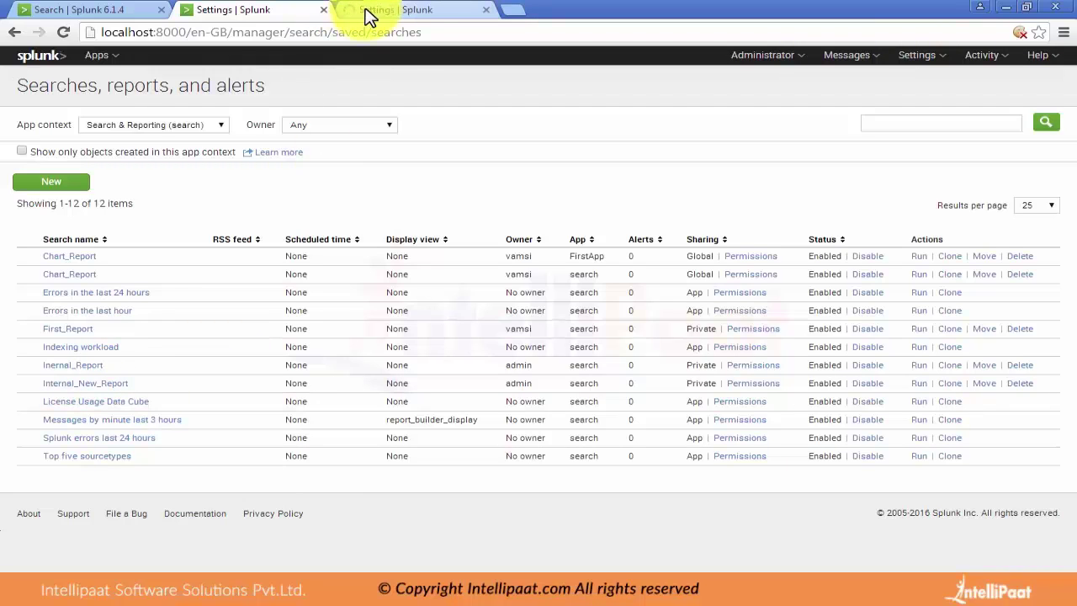
click(371, 12)
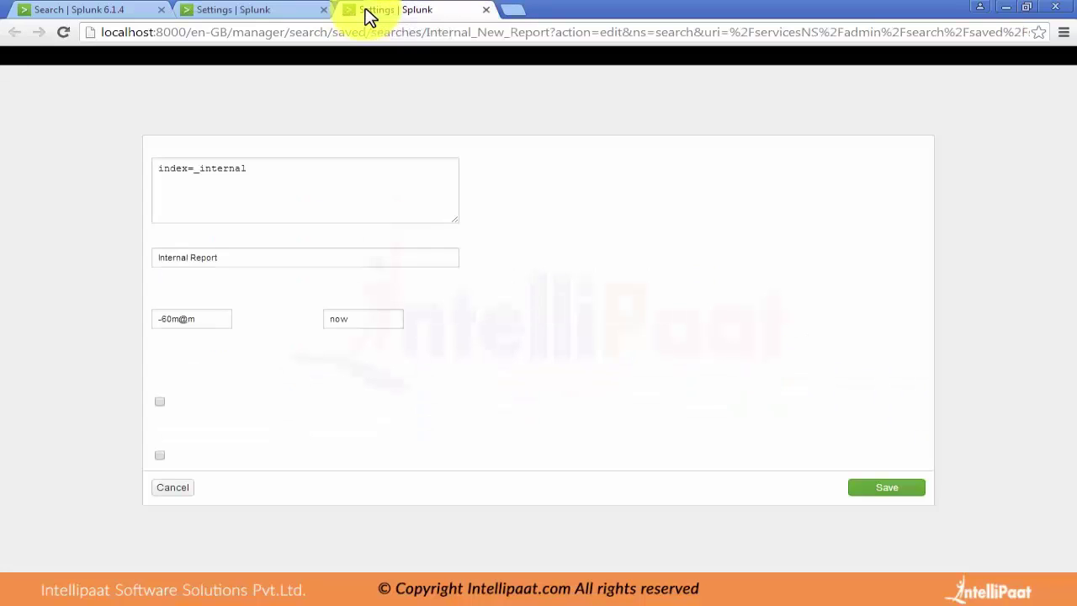
- Enable scheduling for Internal_New_Report with a Basic schedule that runs every minute
click(160, 456)
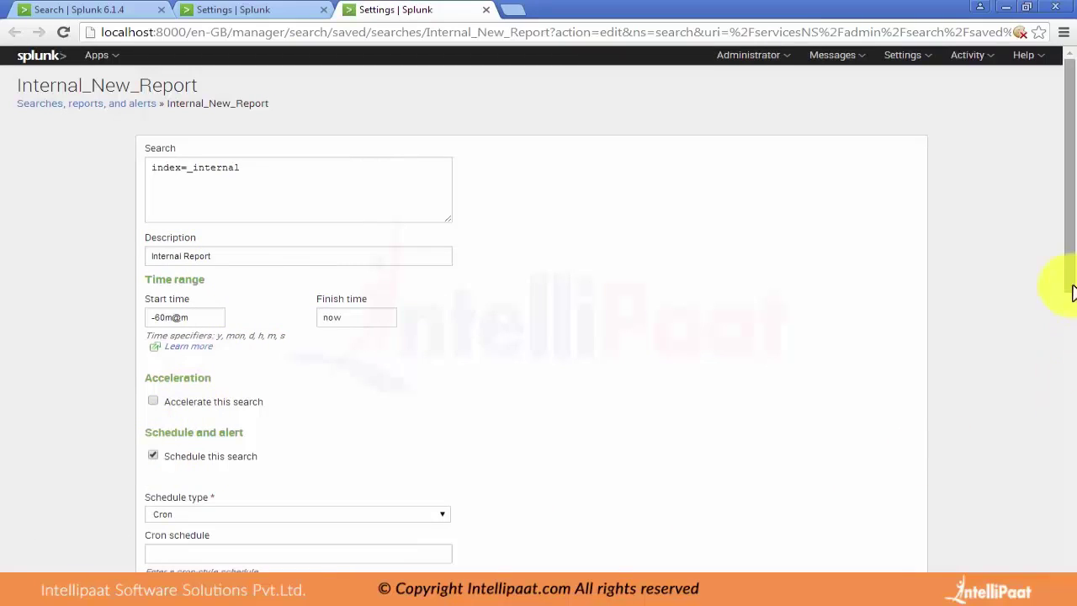
drag(1069, 288, 1073, 404)
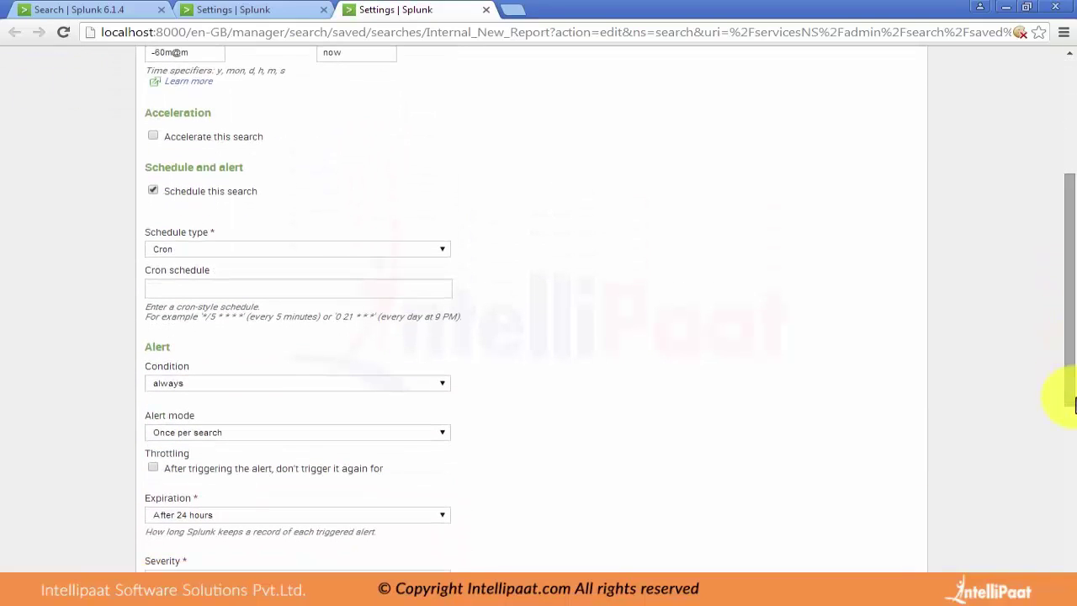
click(443, 254)
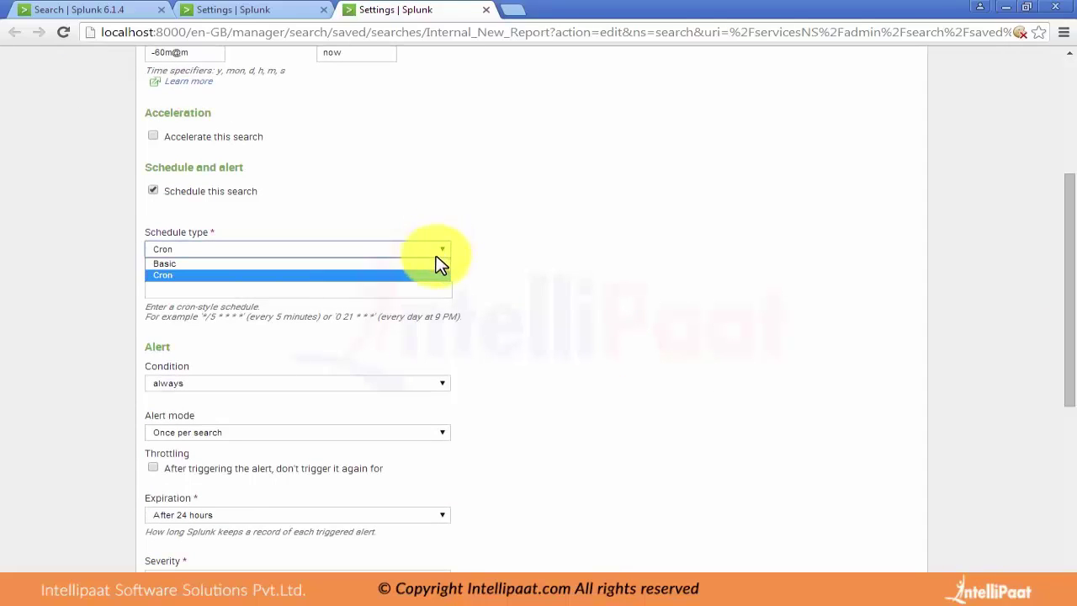
click(437, 263)
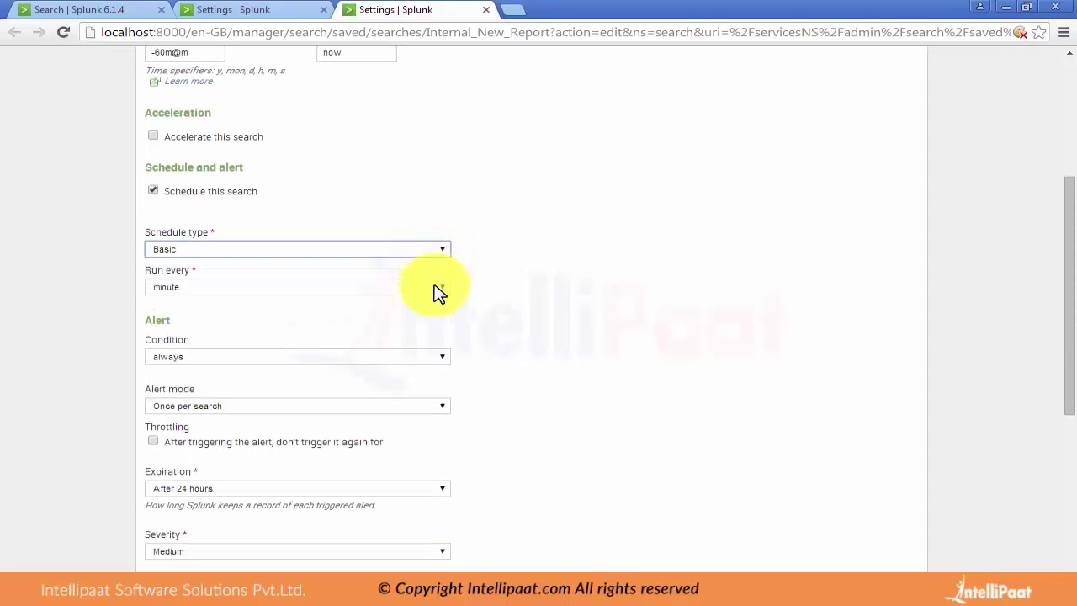
click(435, 286)
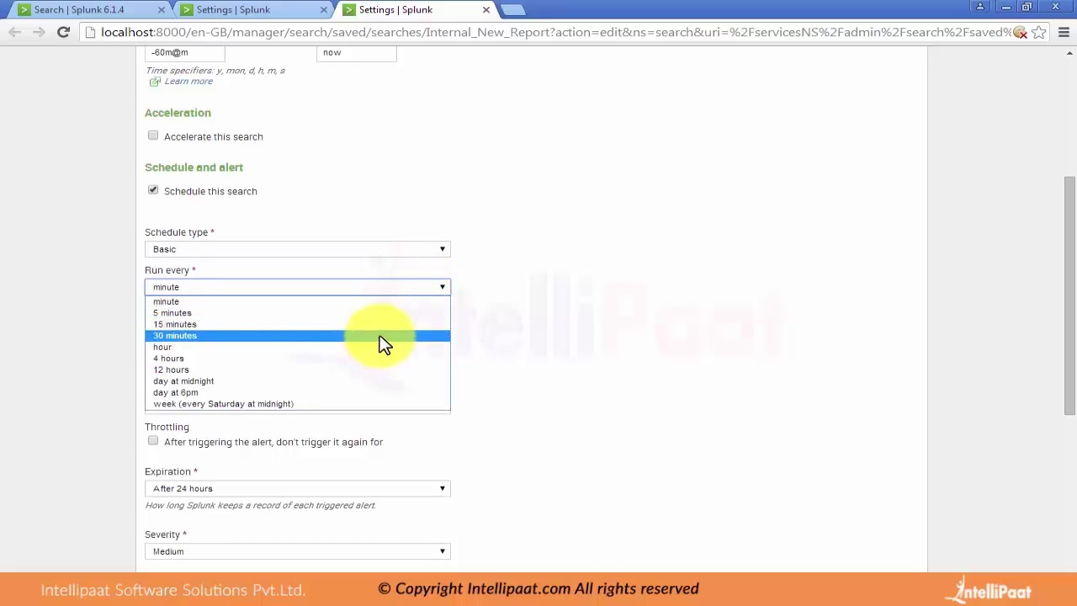
click(531, 319)
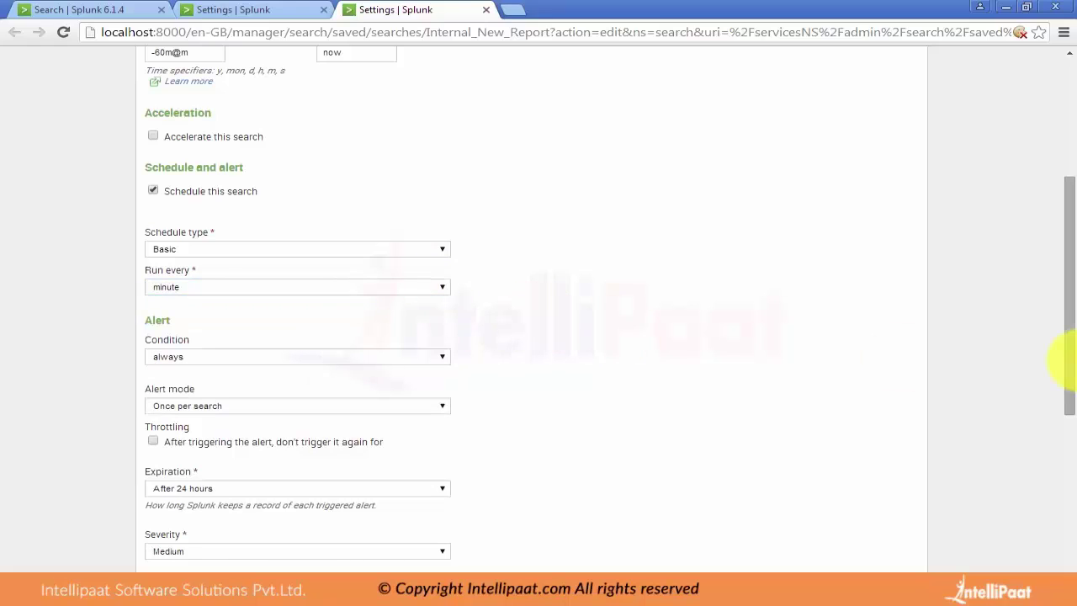
scroll(1050, 211, up, 3)
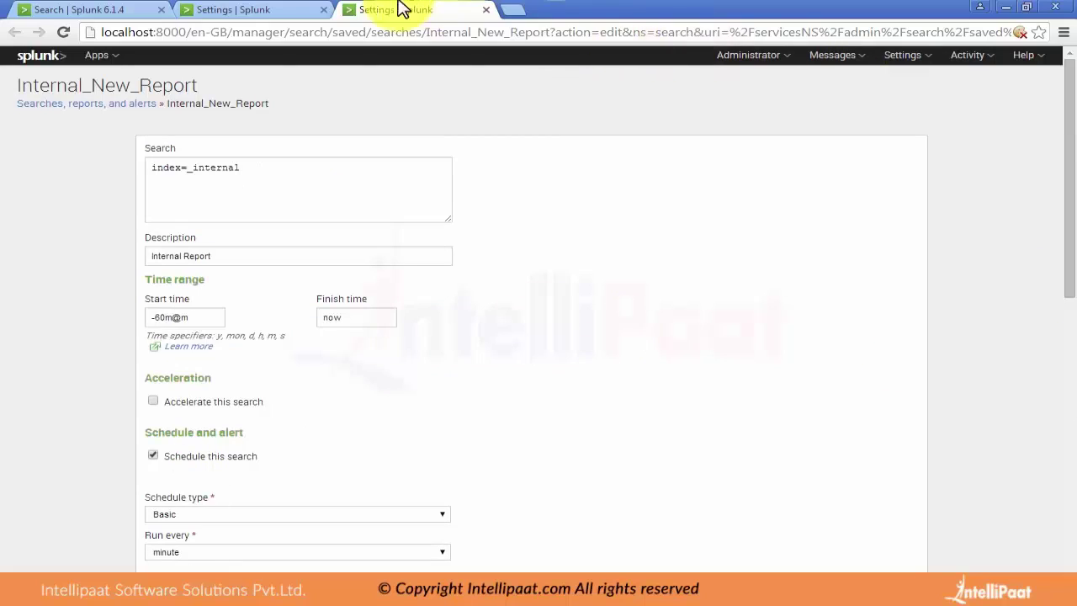
- Open Splunk Home in a new tab and close the Internal_New_Report edit tab
right_click(36, 53)
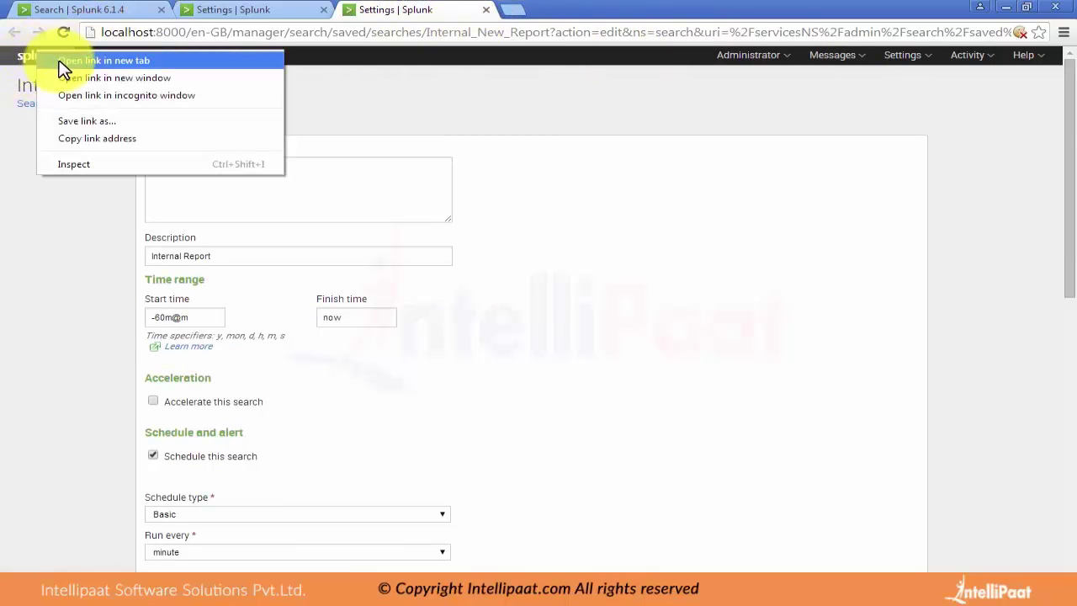
click(64, 62)
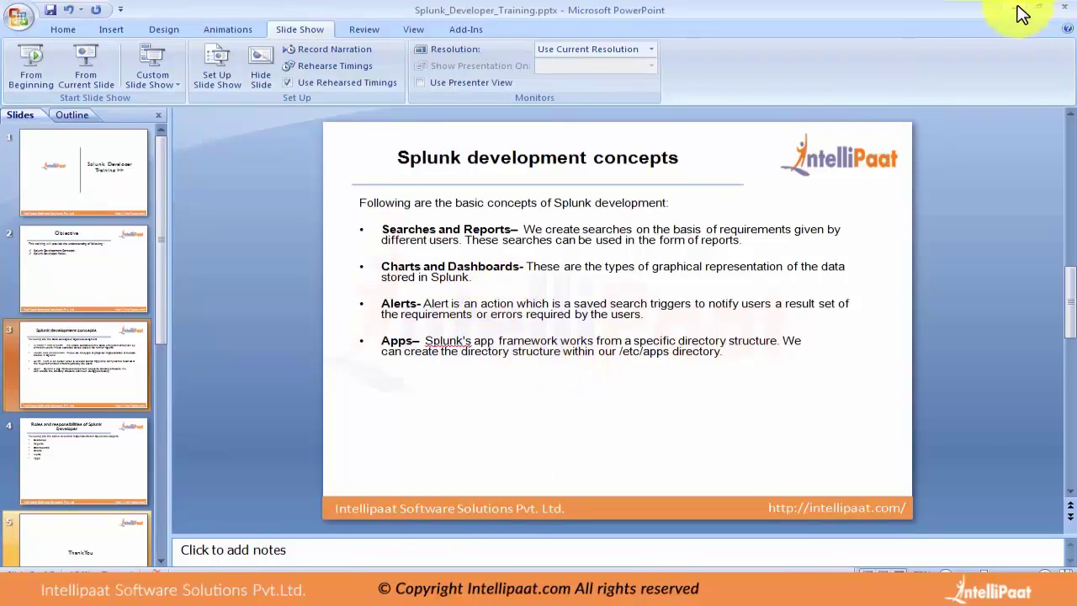
click(1017, 7)
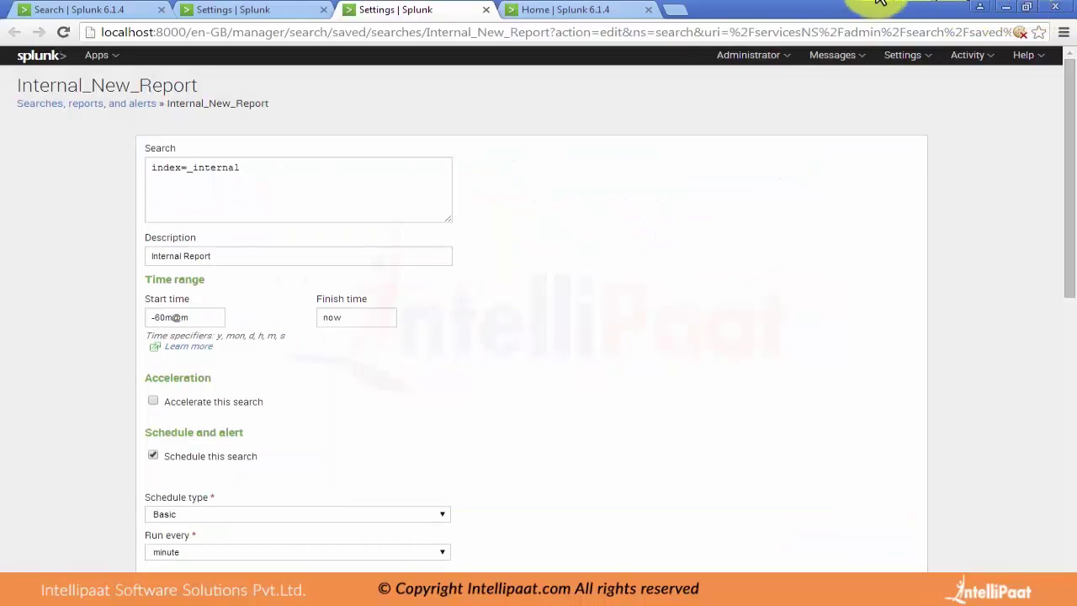
click(485, 10)
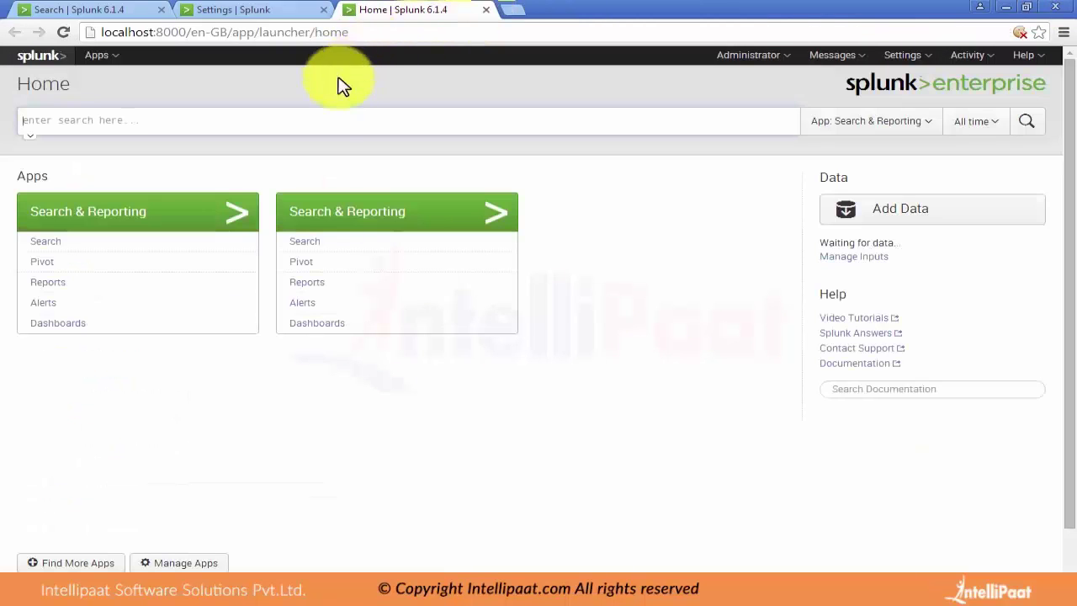
- From the Home search bar, search index=_internal over the Last 60 minutes
click(362, 131)
text(index=_internal)
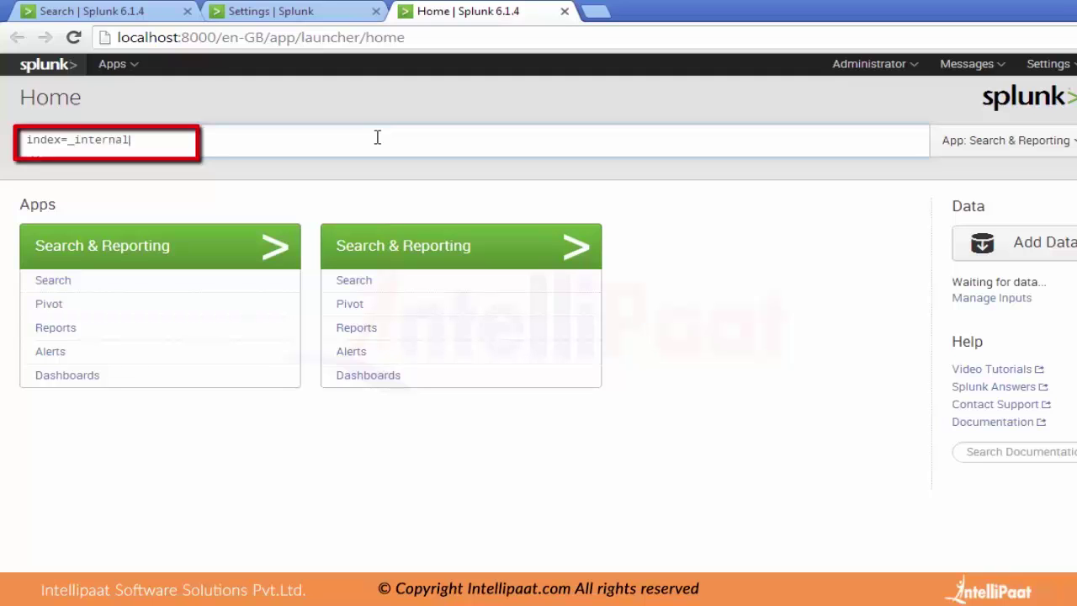
click(1076, 141)
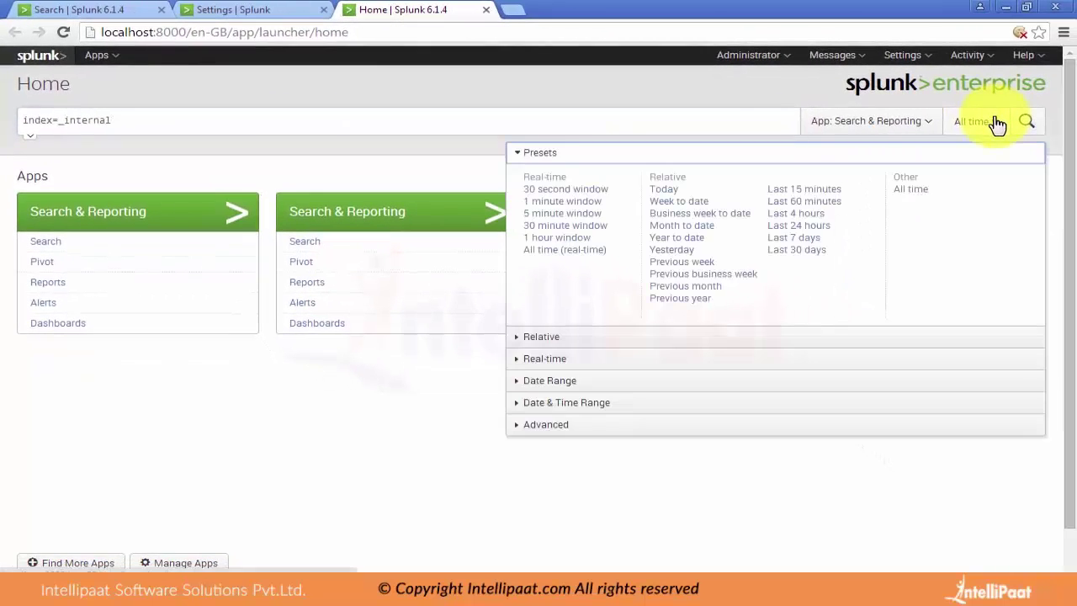
click(838, 205)
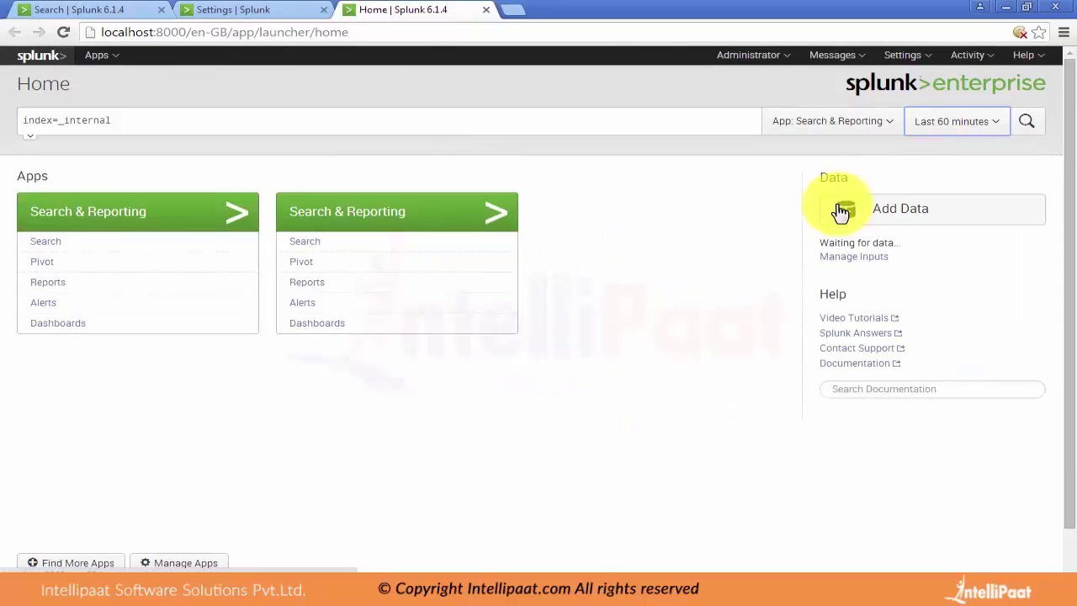
click(1024, 128)
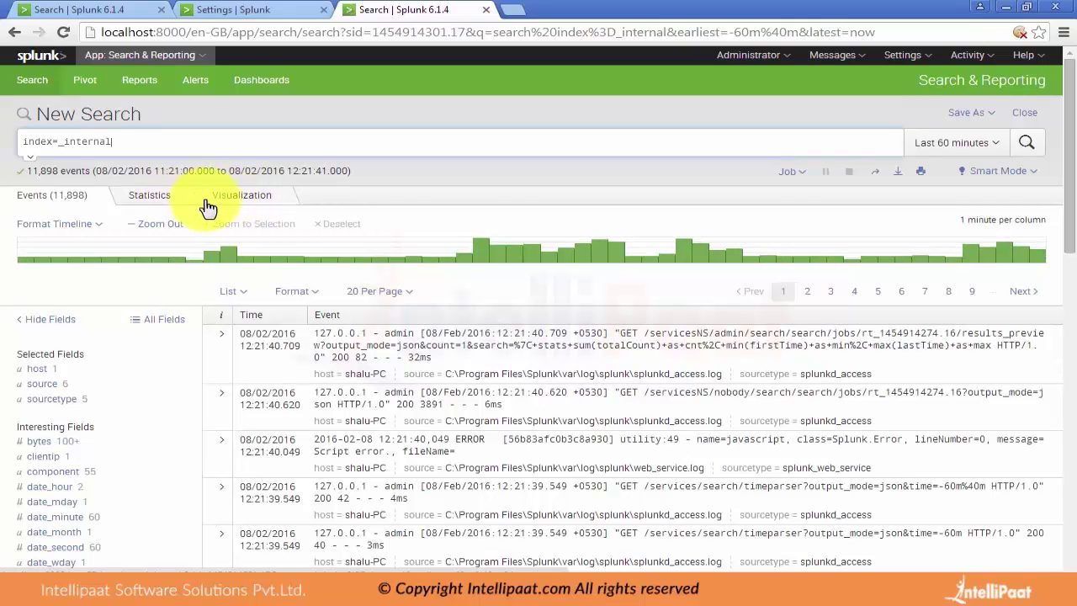
- Show the index=_internal results as a visualization and start saving them as a dashboard panel
click(217, 208)
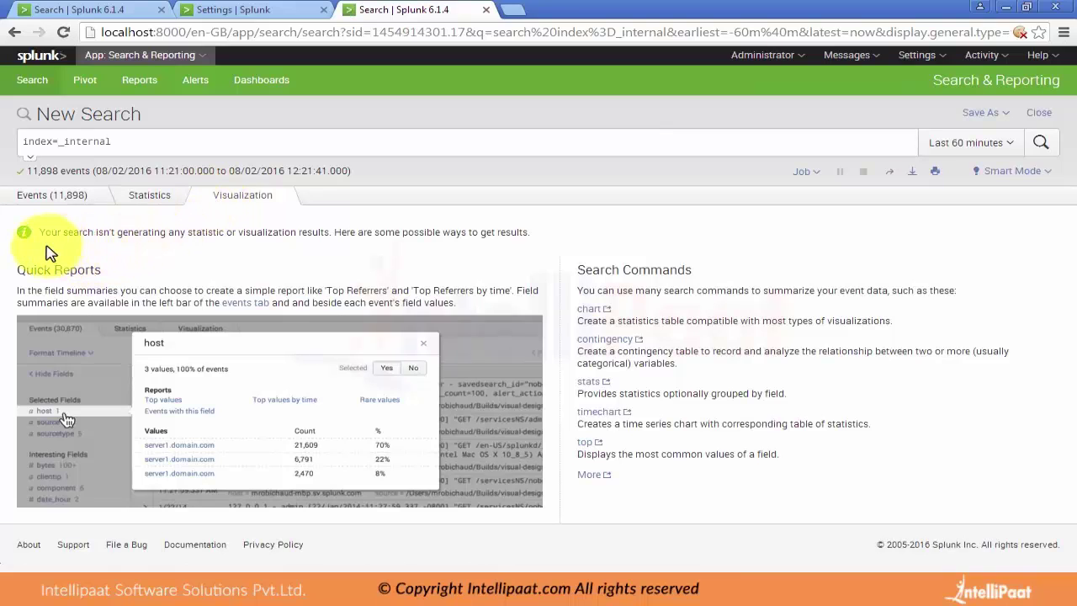
click(165, 144)
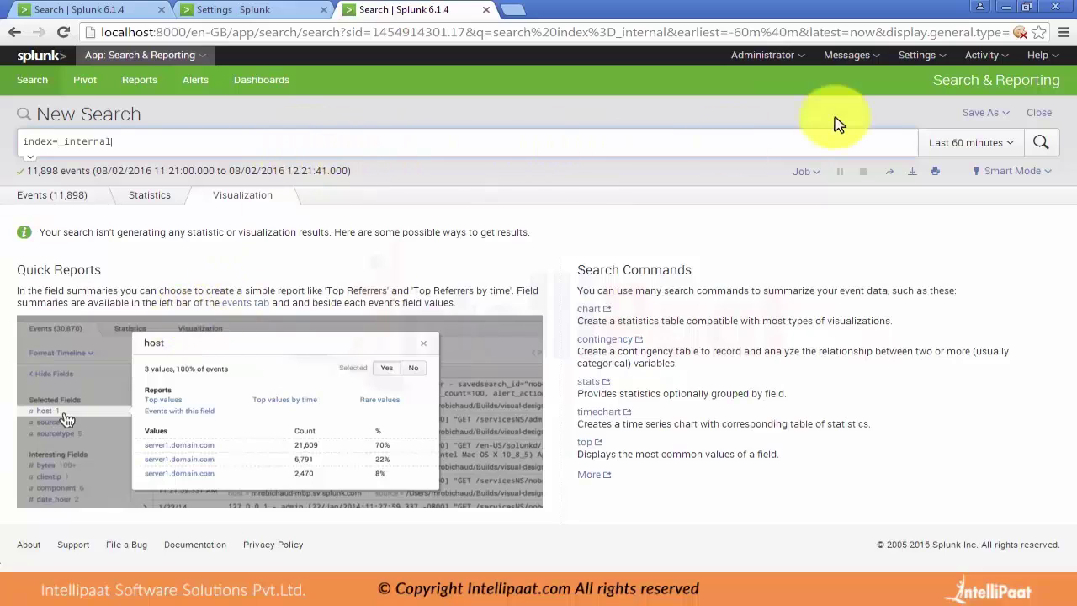
click(1004, 118)
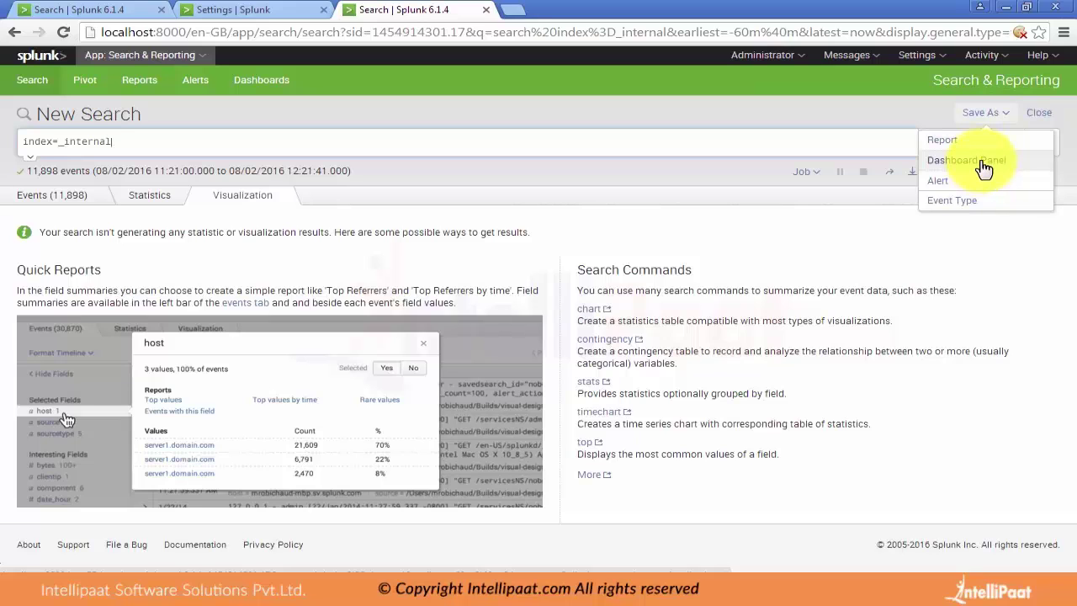
click(983, 169)
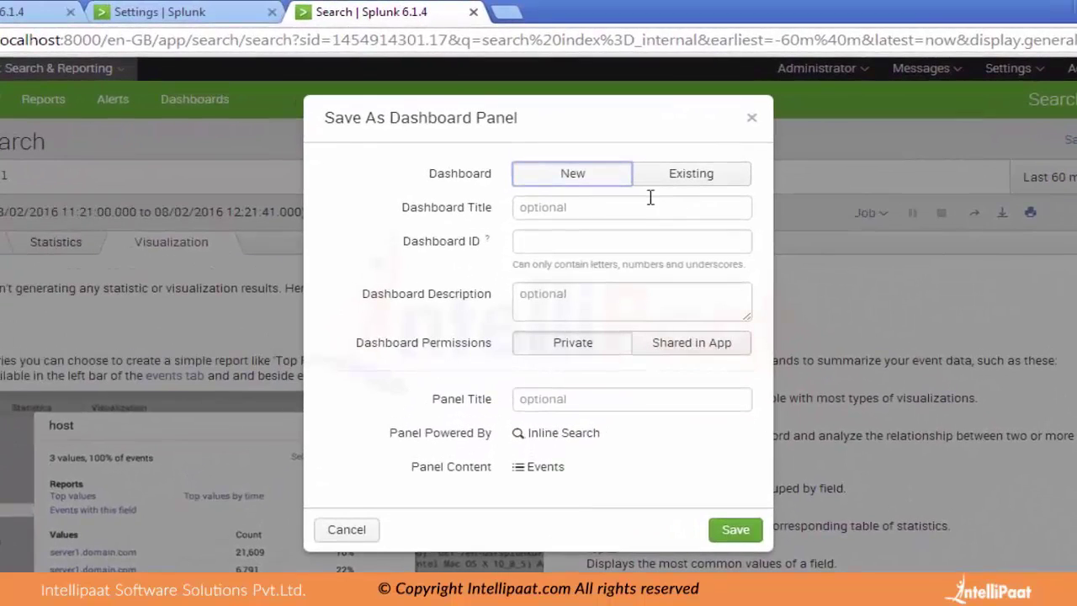
- Save the panel to a new dashboard titled 'Internal_new_Dashboard' and dismiss the confirmation
click(652, 202)
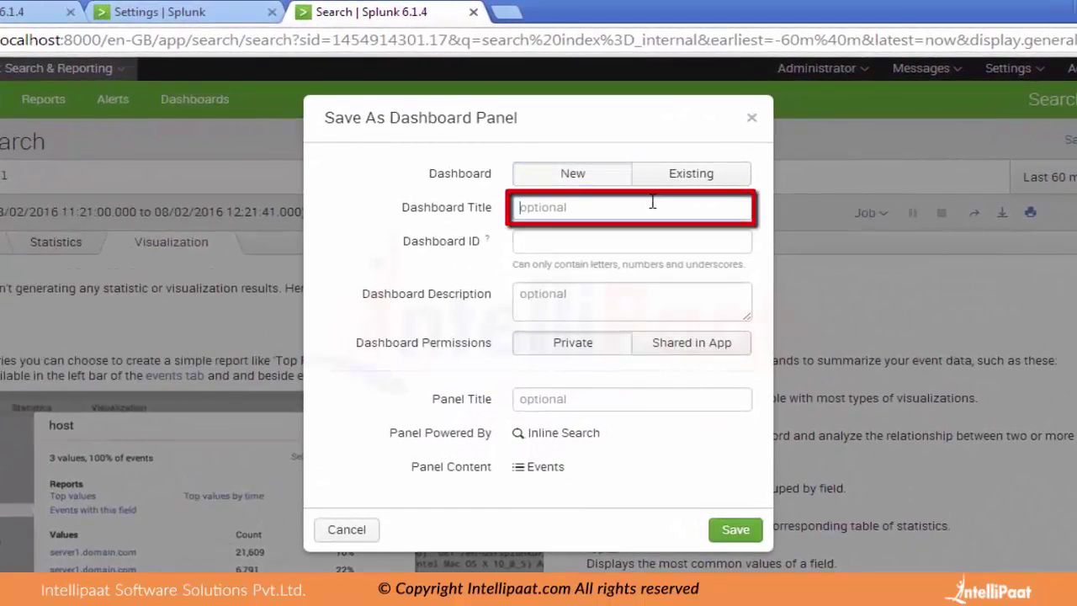
text(Internal_Dashboard)
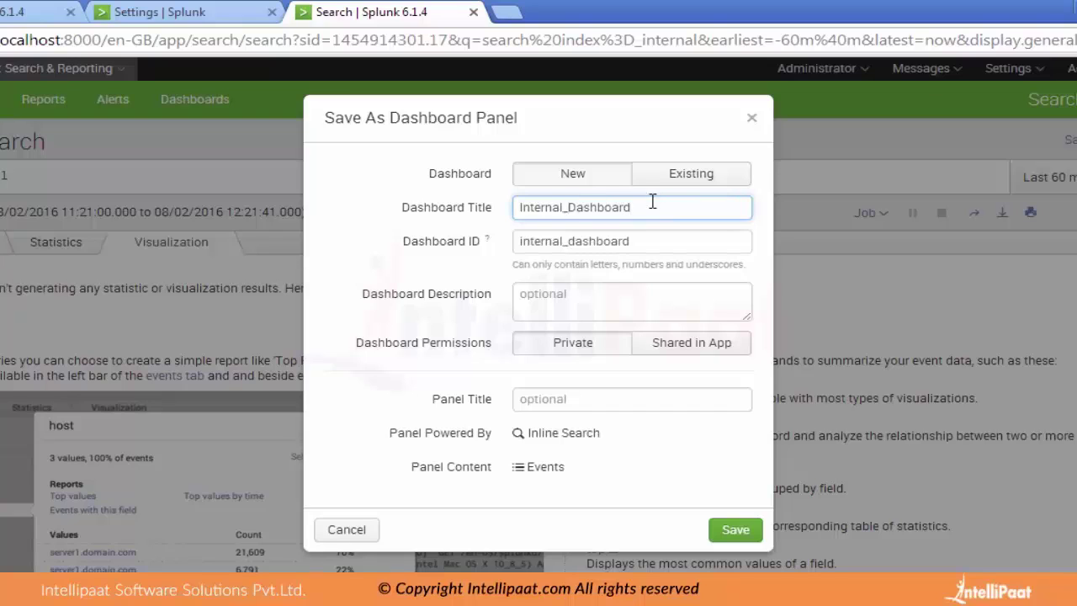
text(new_)
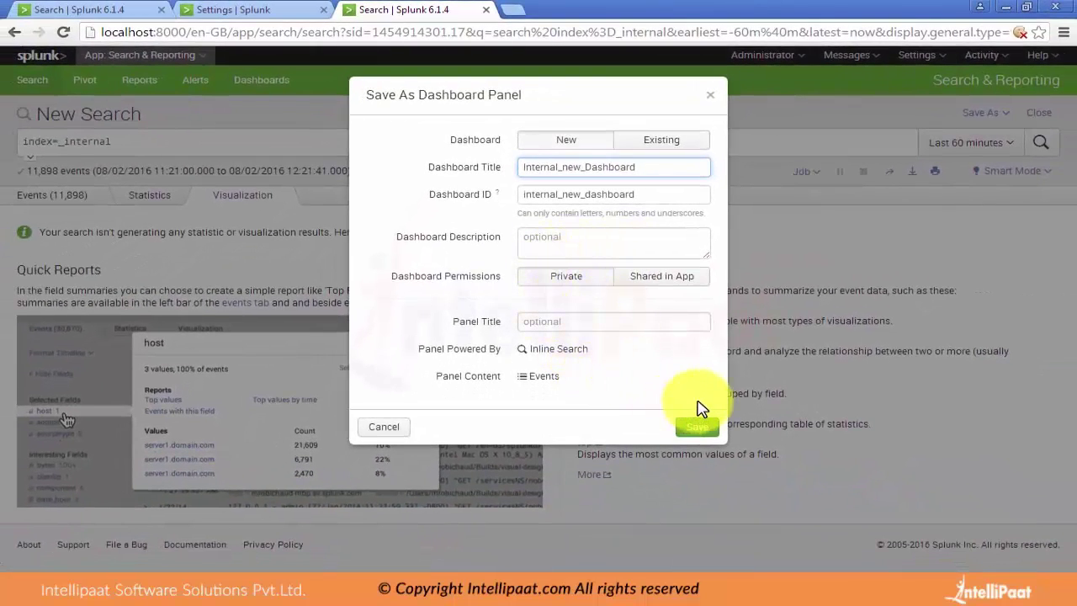
click(697, 429)
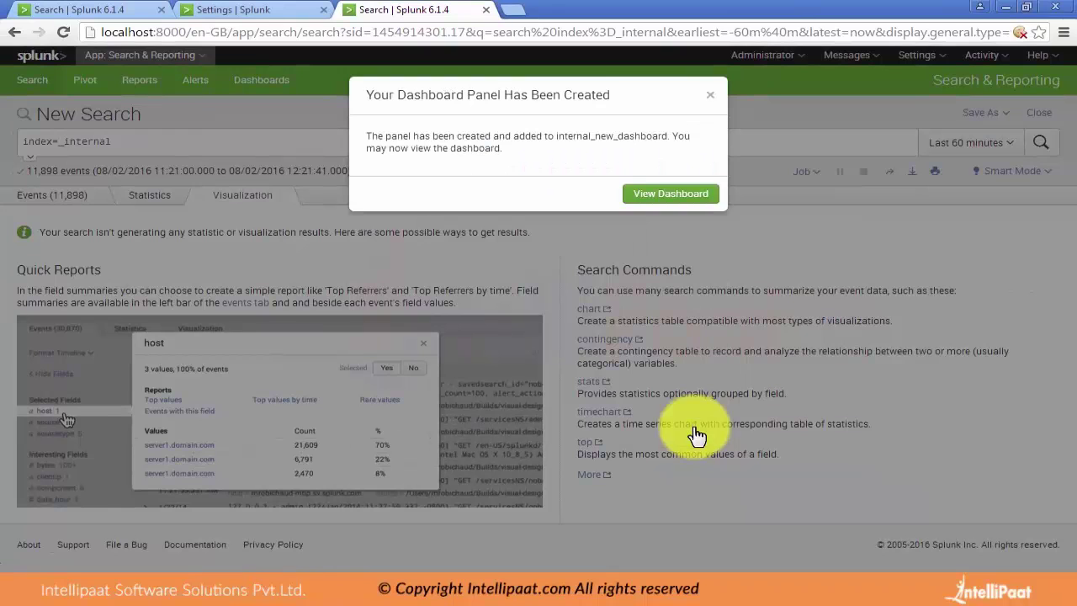
click(711, 98)
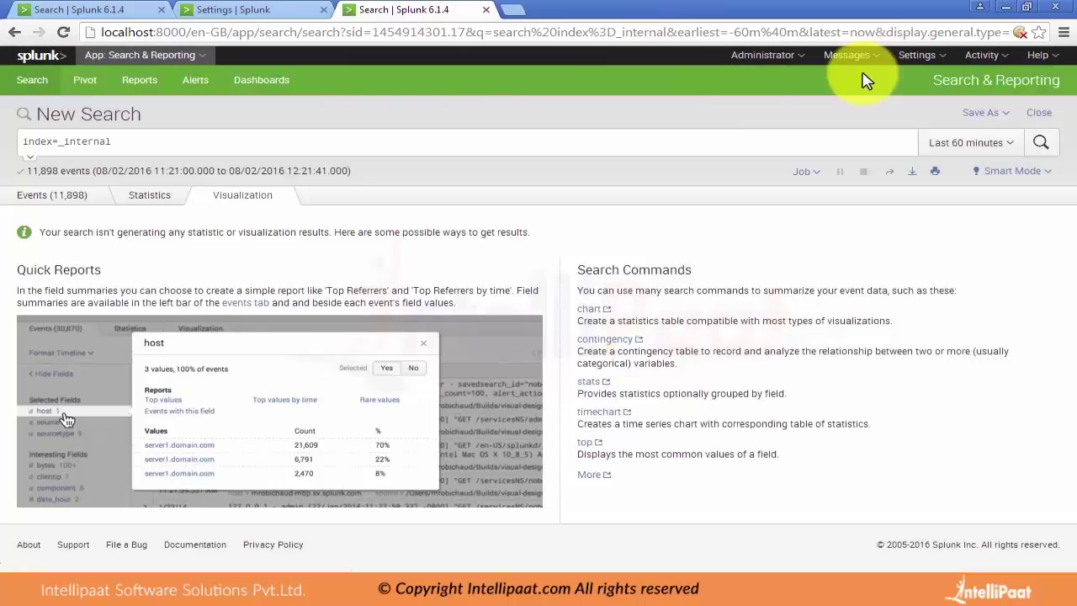
- Check the dashboards list, close that tab, and return to the Internal_New_Report search
click(267, 89)
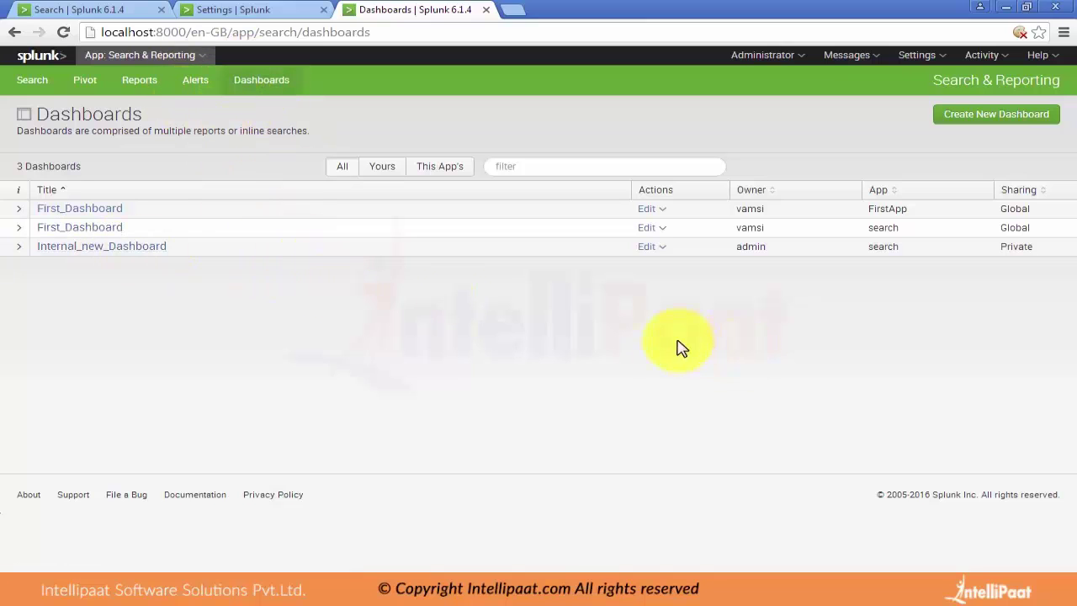
click(485, 10)
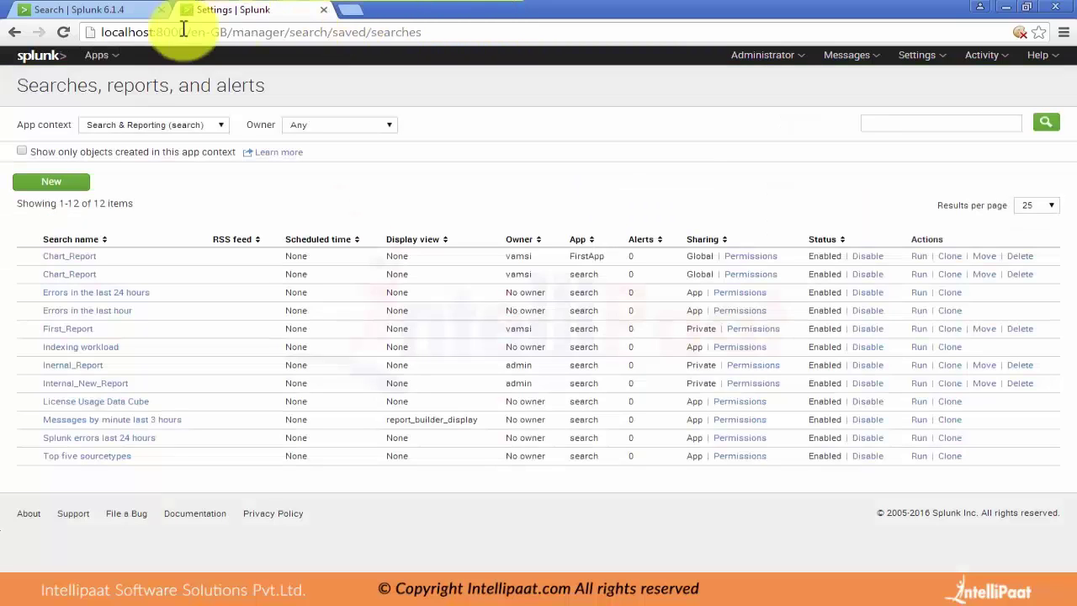
click(117, 21)
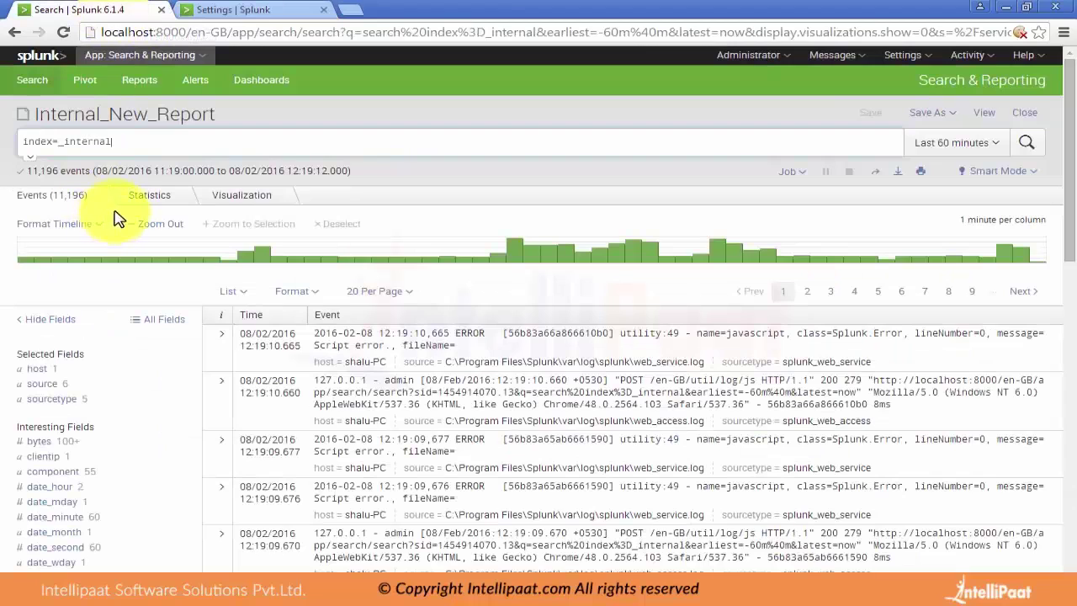
- Bring up the Save As choices for the index=_internal search
click(121, 144)
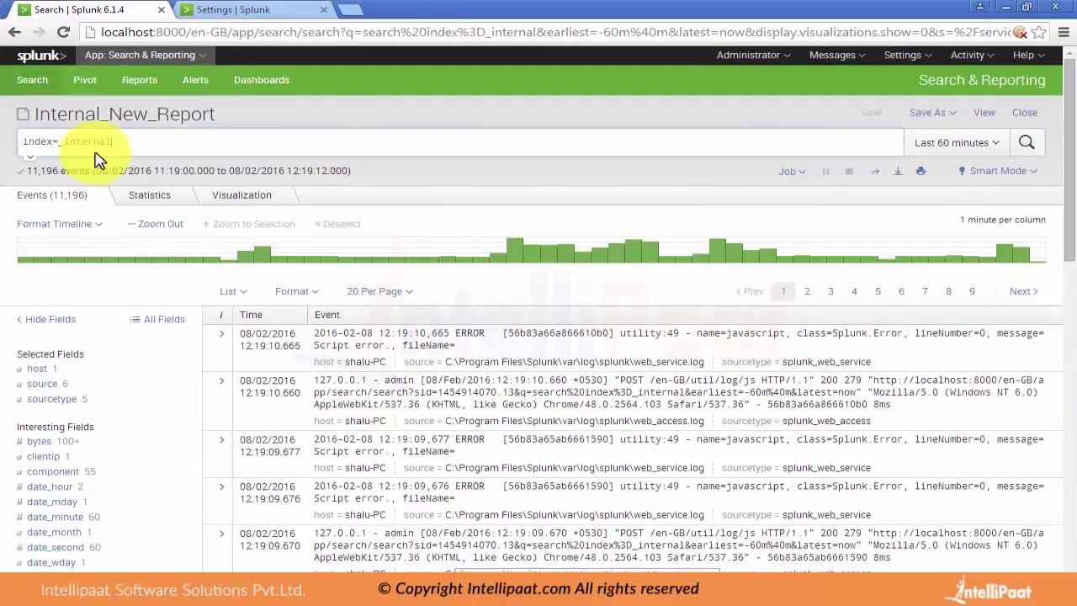
click(203, 137)
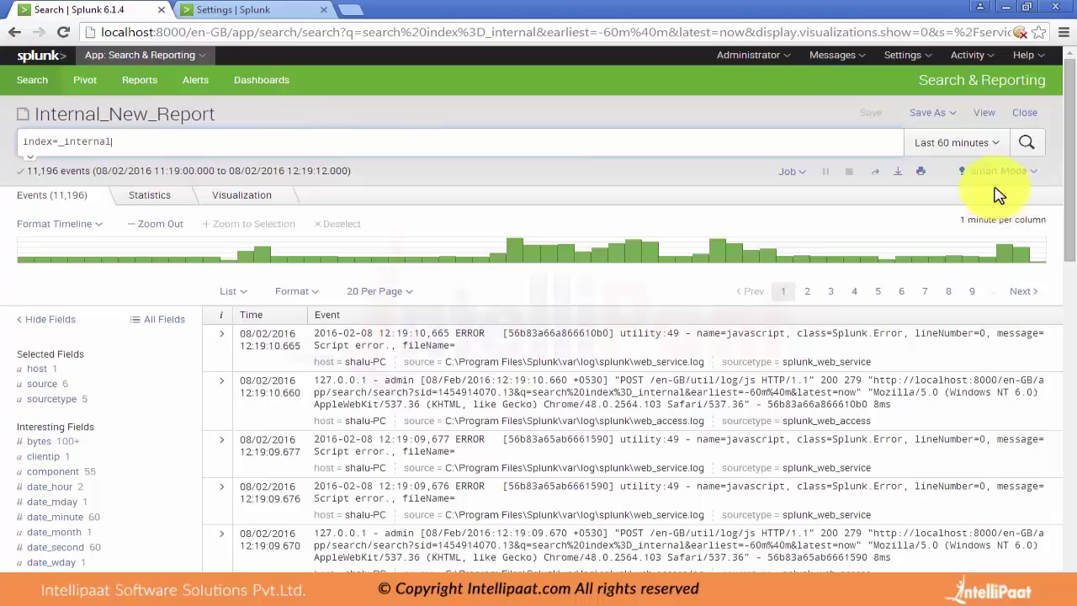
click(953, 111)
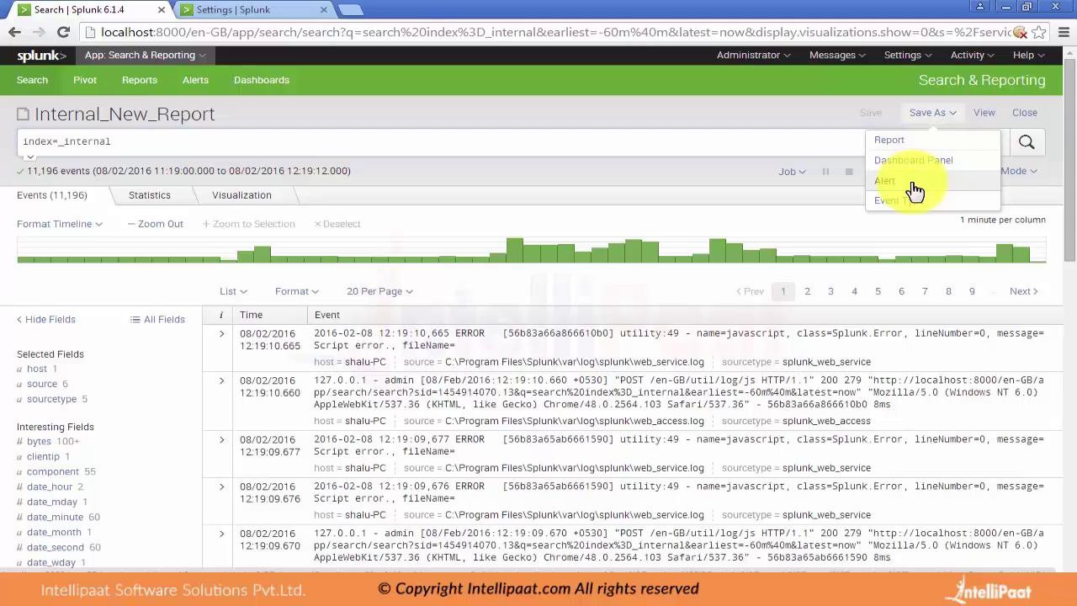
- Save the search as a scheduled alert 'First_alert_internal' that runs every day
click(912, 183)
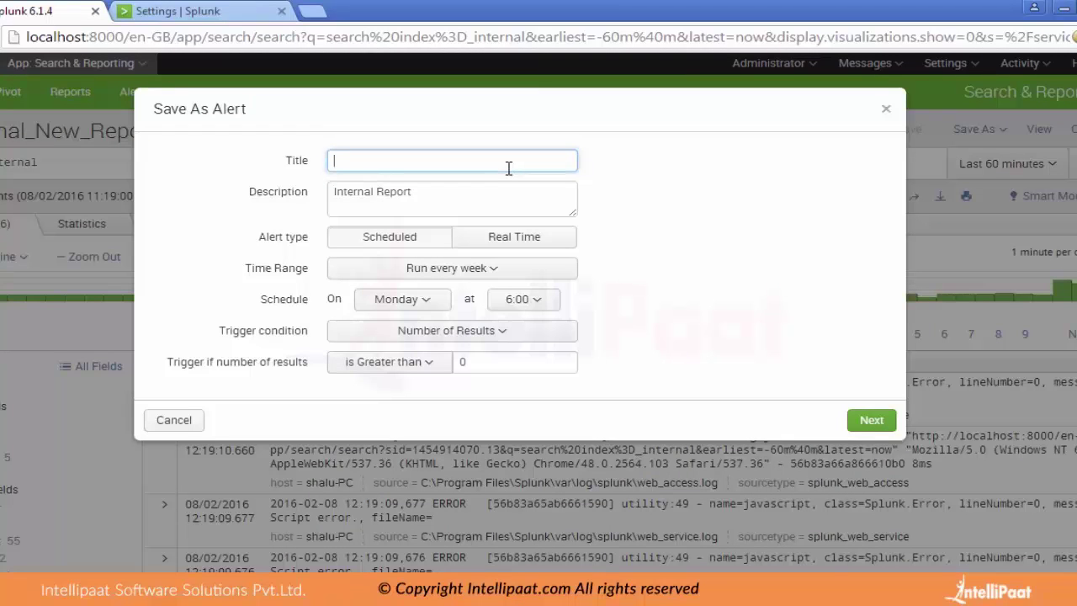
text(First_alert_internal)
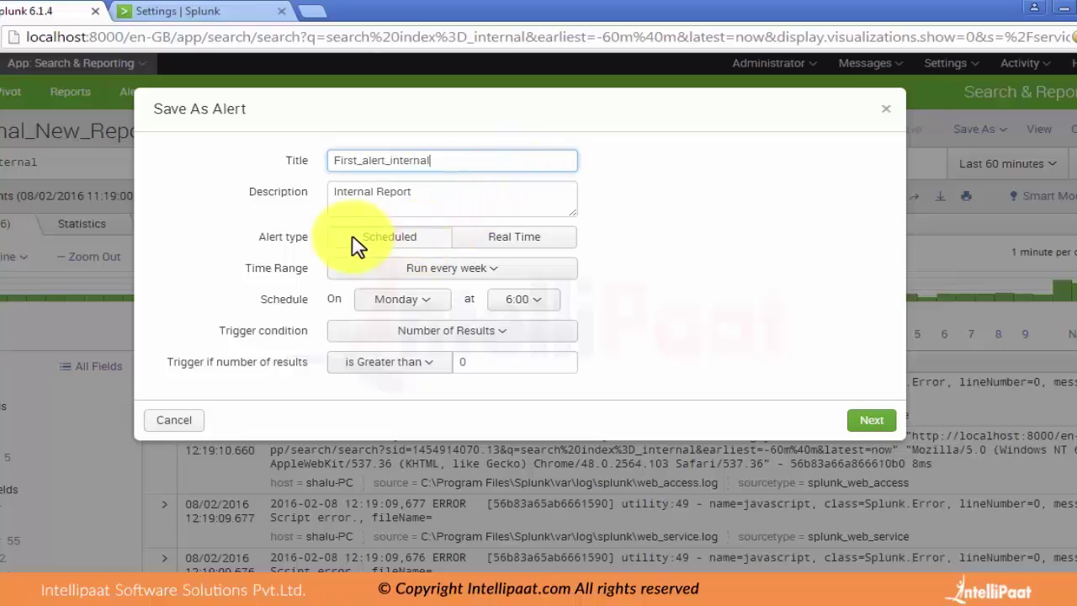
click(515, 244)
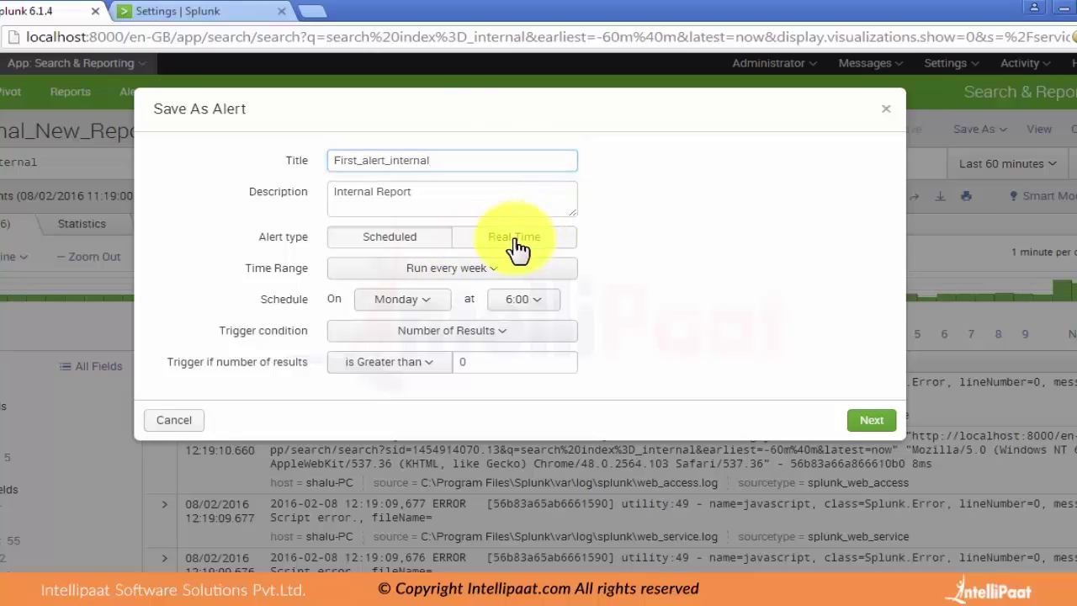
click(393, 243)
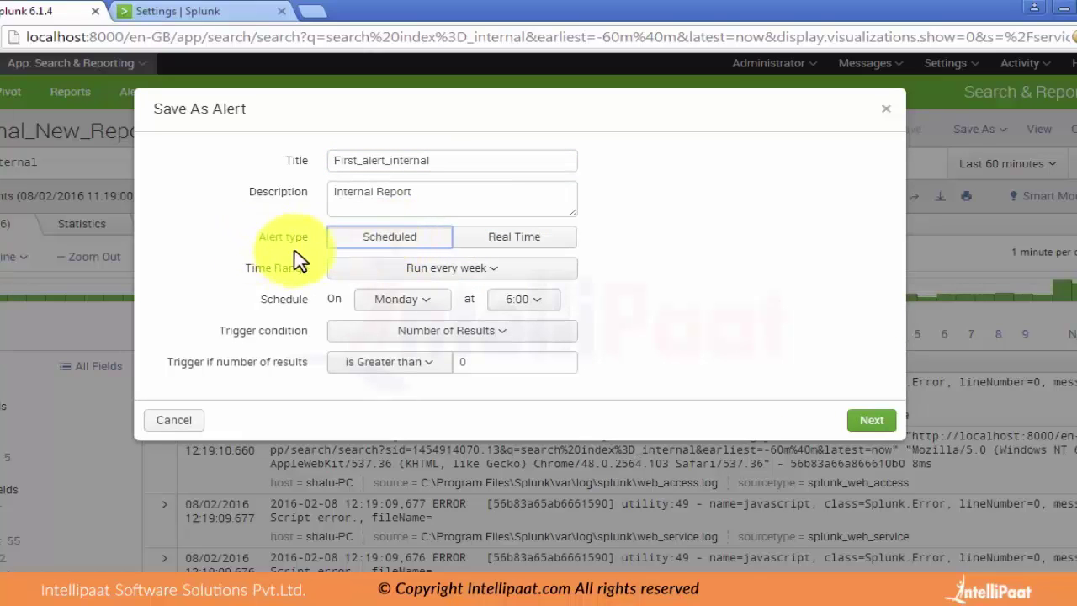
click(477, 271)
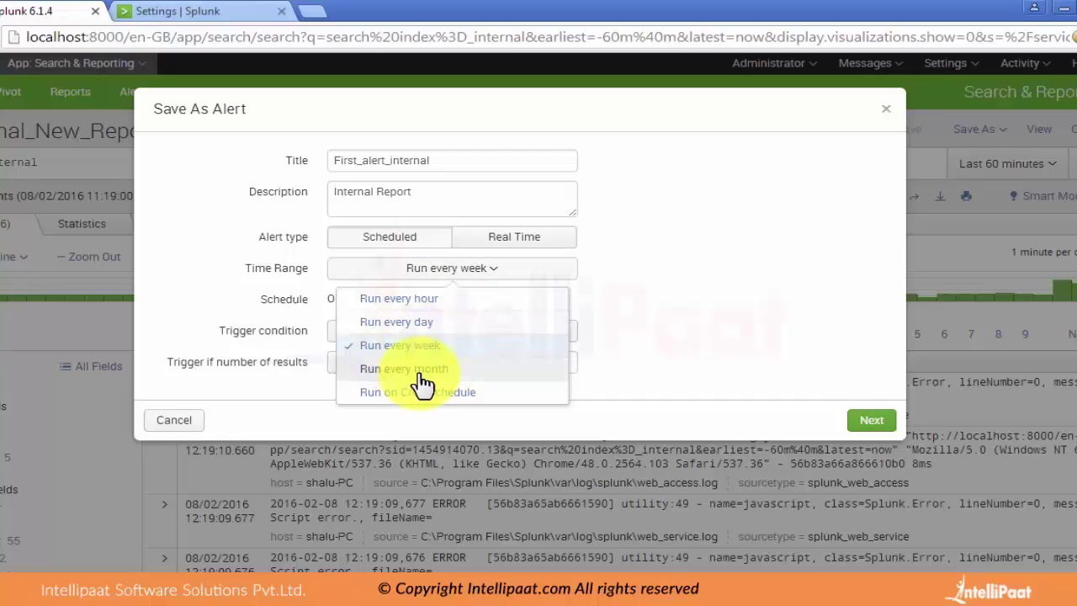
click(421, 321)
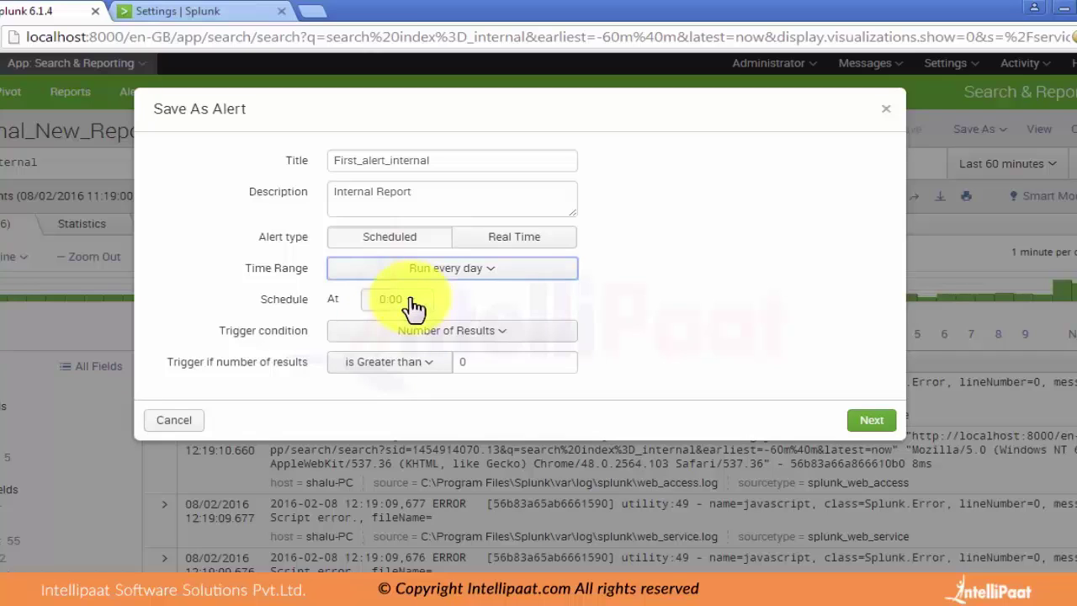
- Schedule the alert at 2:00, triggering on Number of Results greater than 0
click(408, 300)
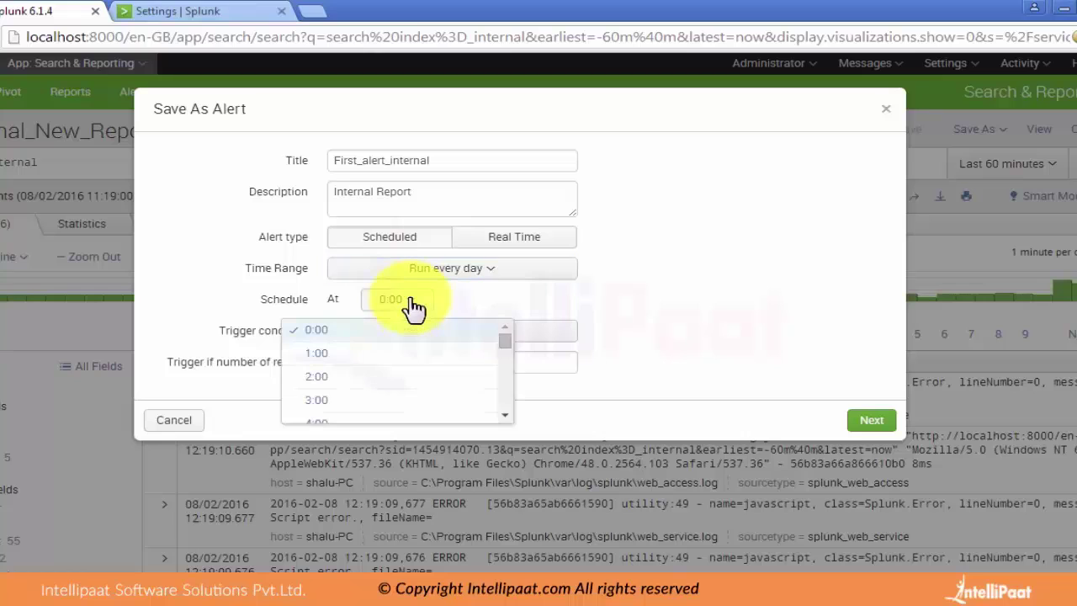
click(376, 378)
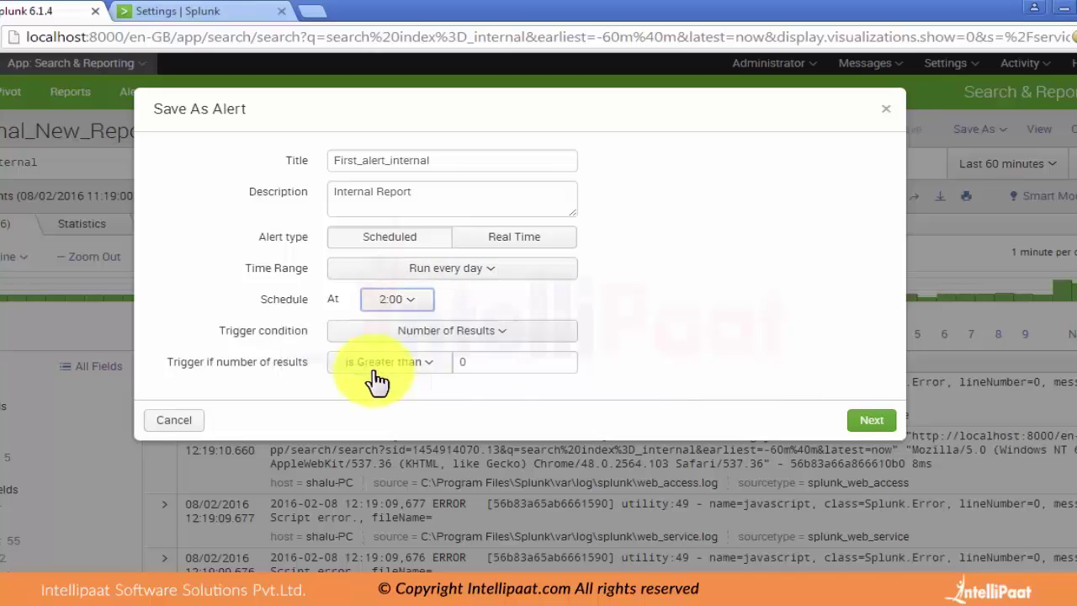
click(511, 341)
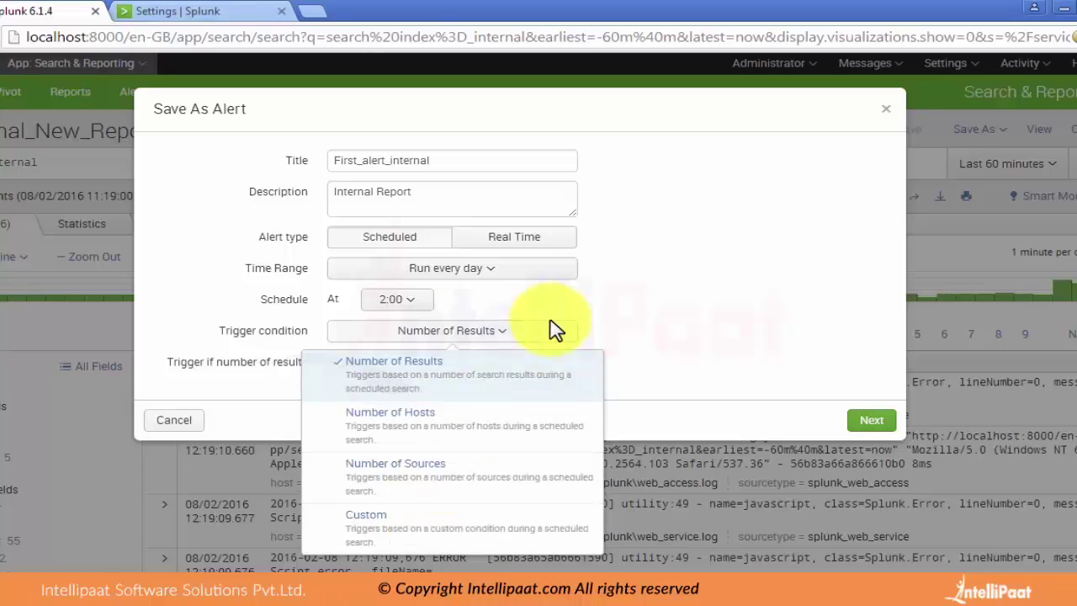
click(626, 320)
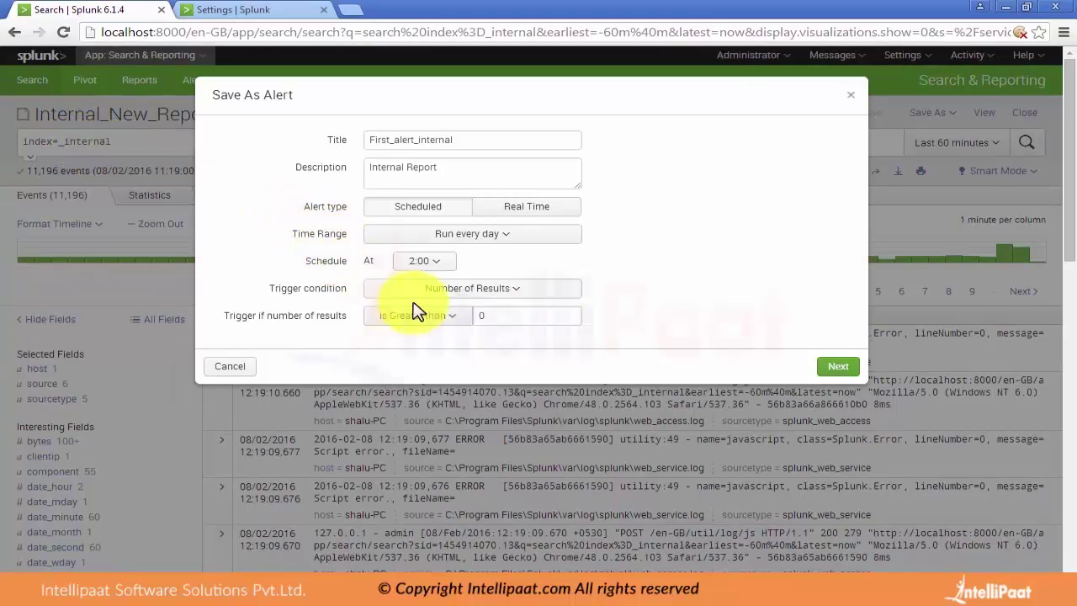
- Enable the Send Email action and enter the recipients' e-mail addresses, separated by semicolons
click(837, 374)
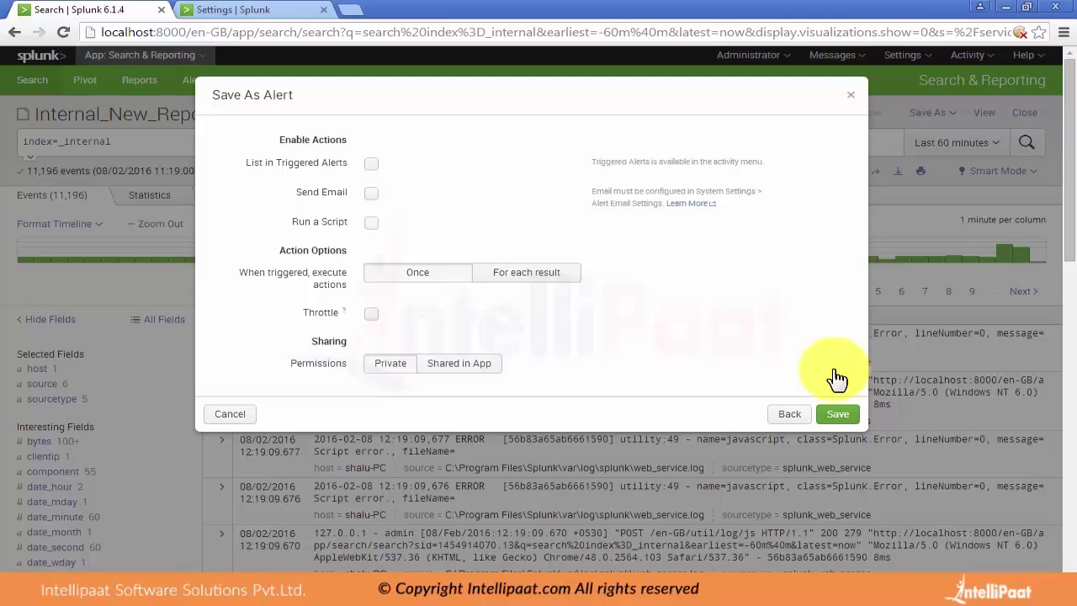
click(371, 194)
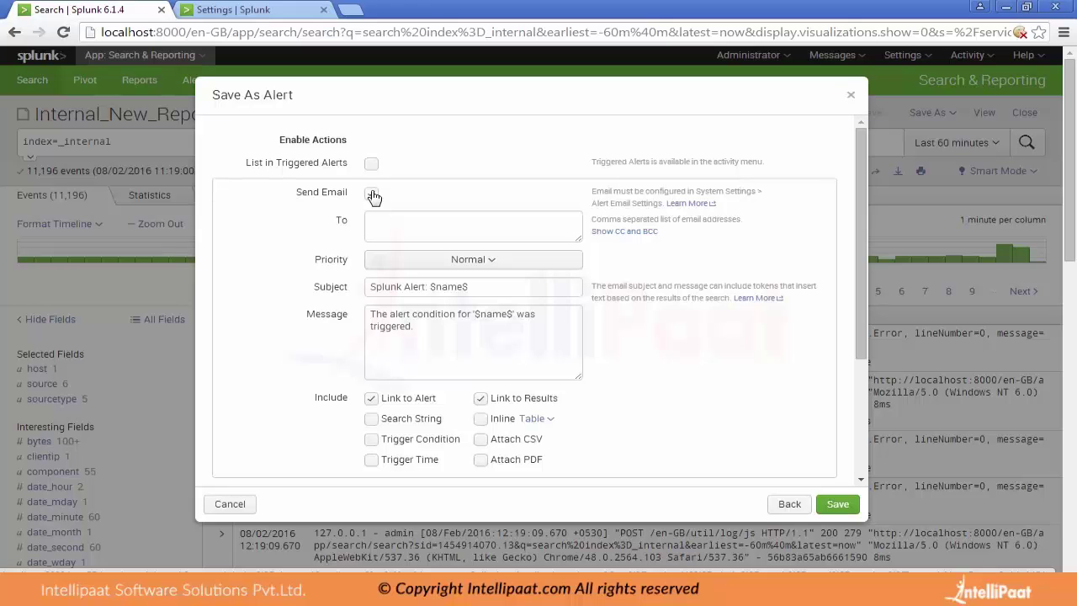
click(373, 195)
click(390, 220)
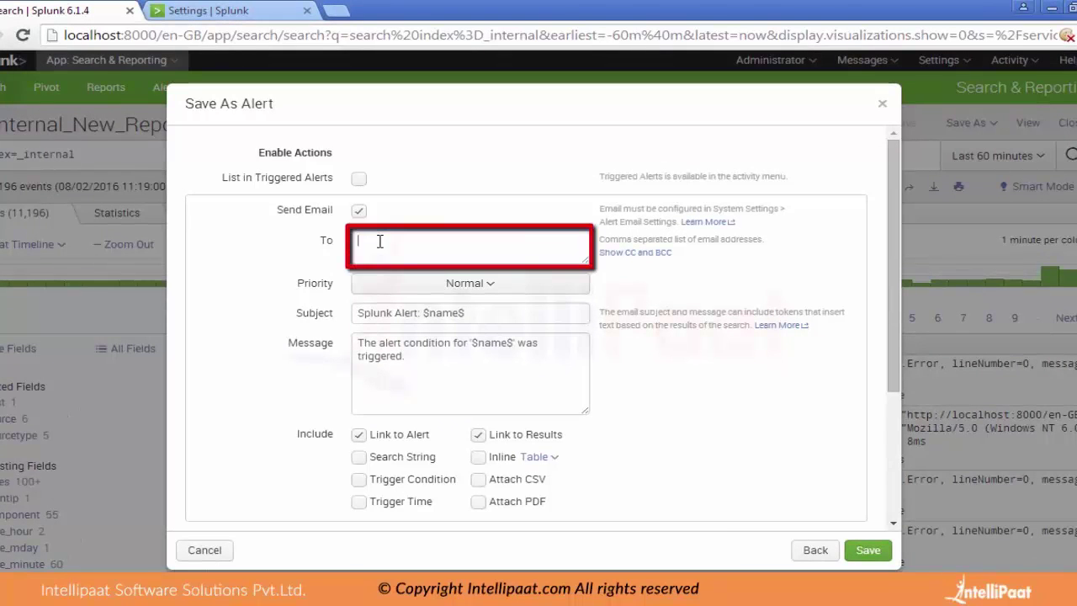
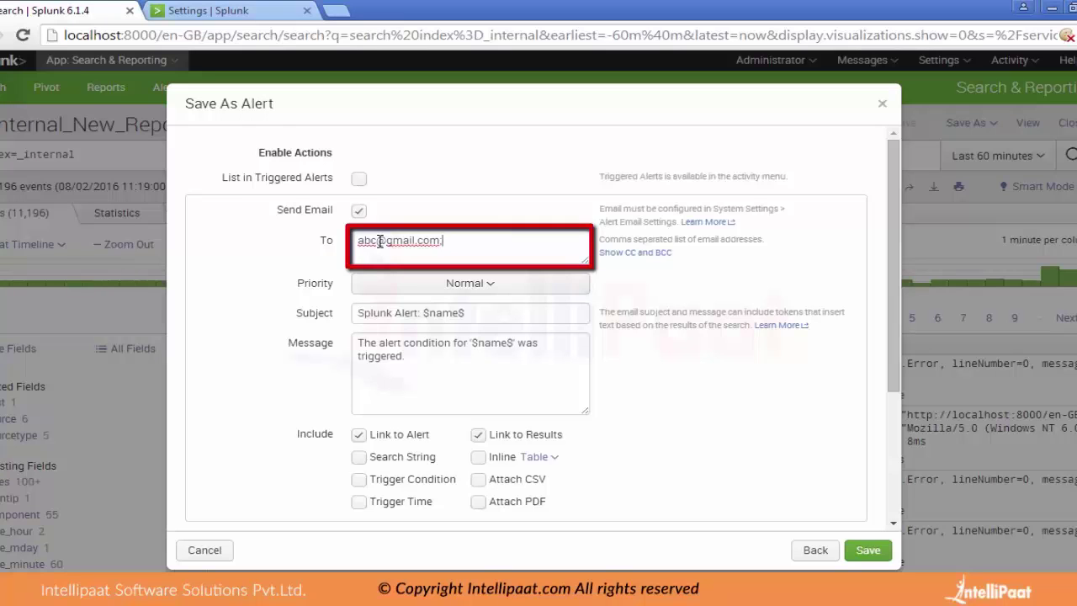
text(xyz@)
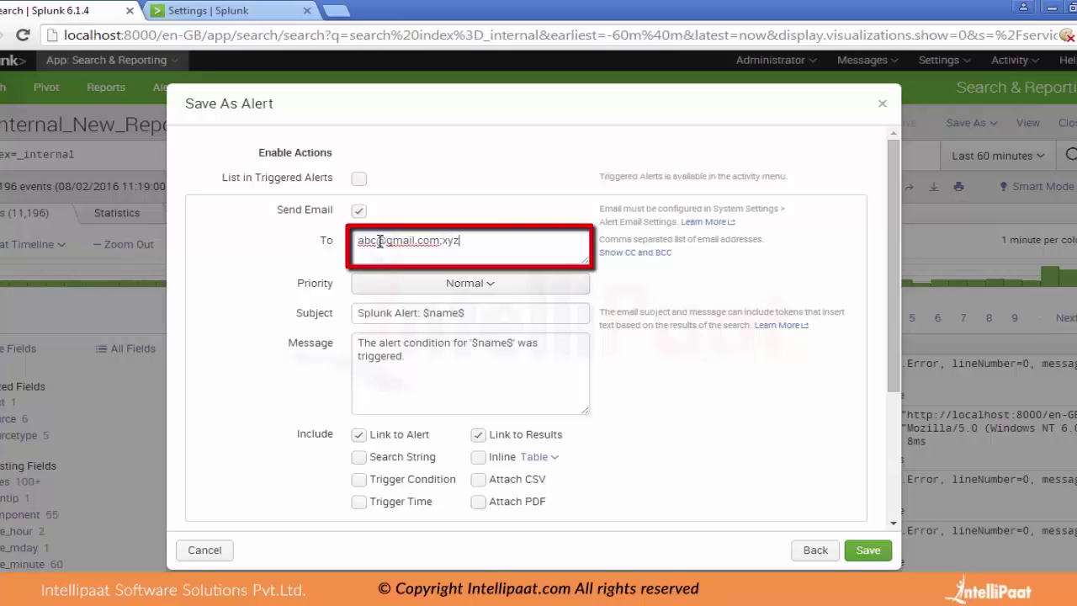
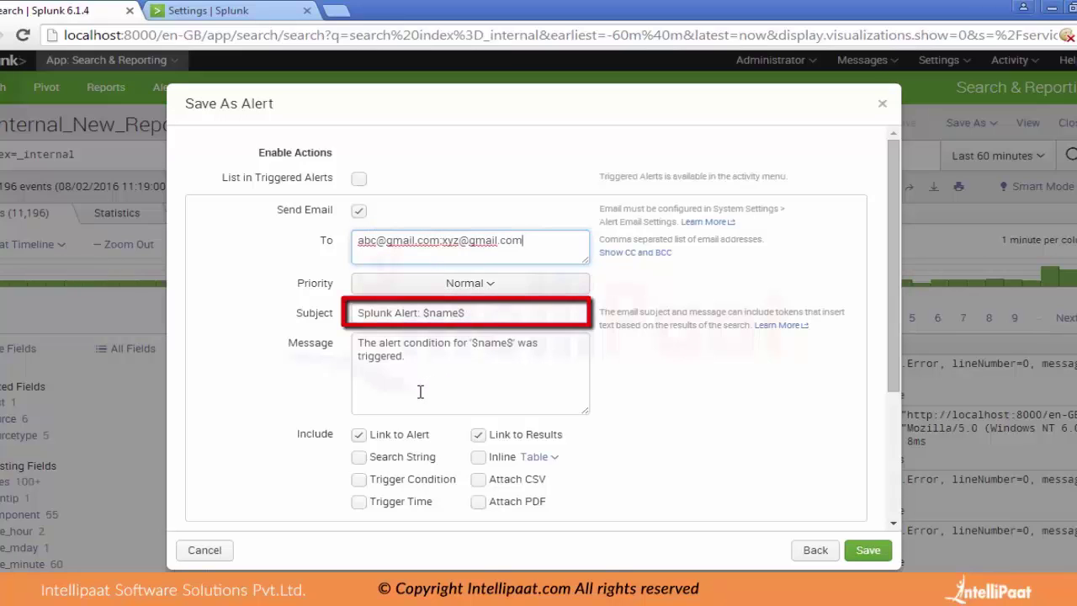
- Replace the alert email message with 'This alert is fired on internal index.'
click(472, 365)
triple_click(395, 348)
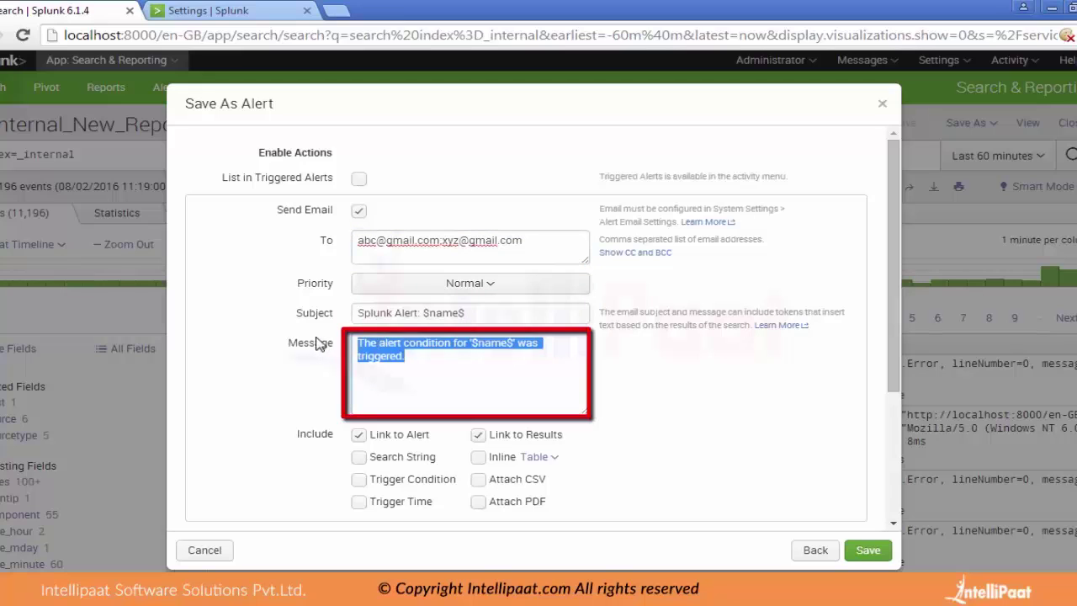
text(Th)
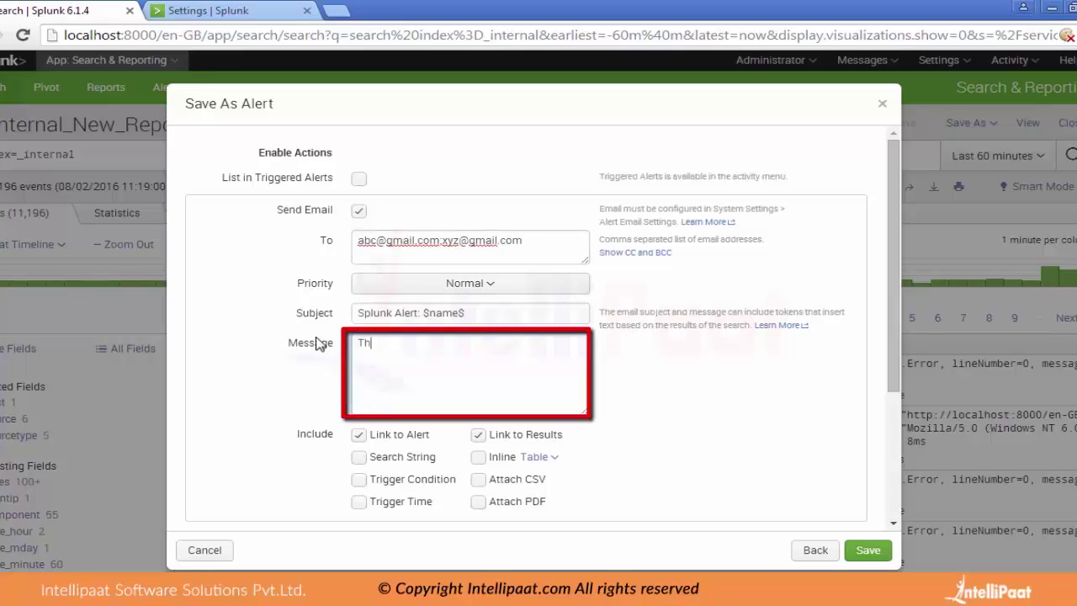
text(is alert is fired on internal index.)
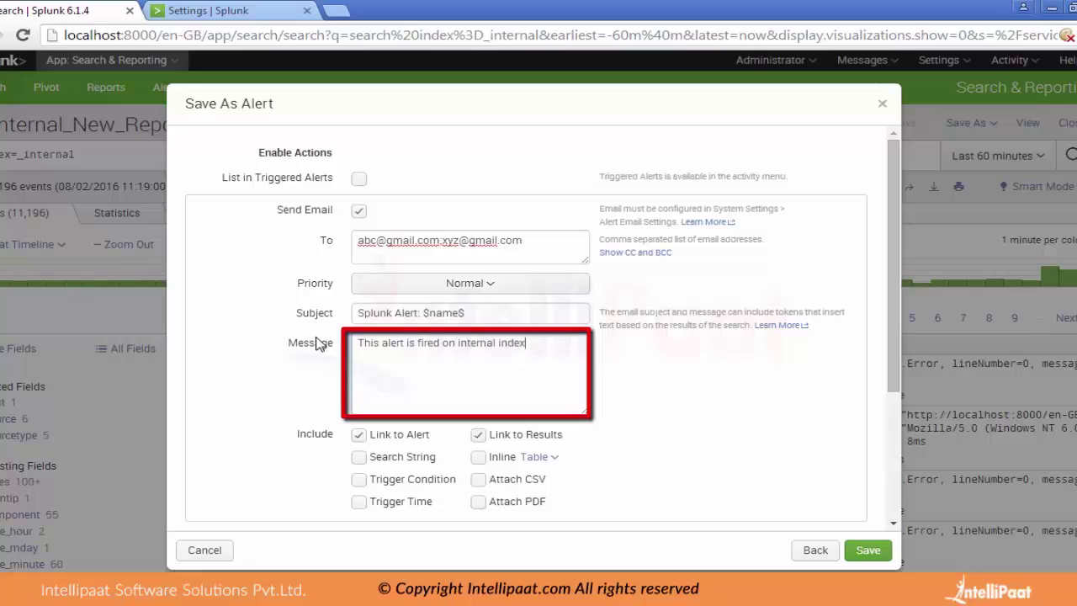
- Change the email subject to 'Splunk Alert: Inernal Index'
click(475, 319)
key(BackSpace)
key(BackSpace)
key(BackSpace)
key(BackSpace)
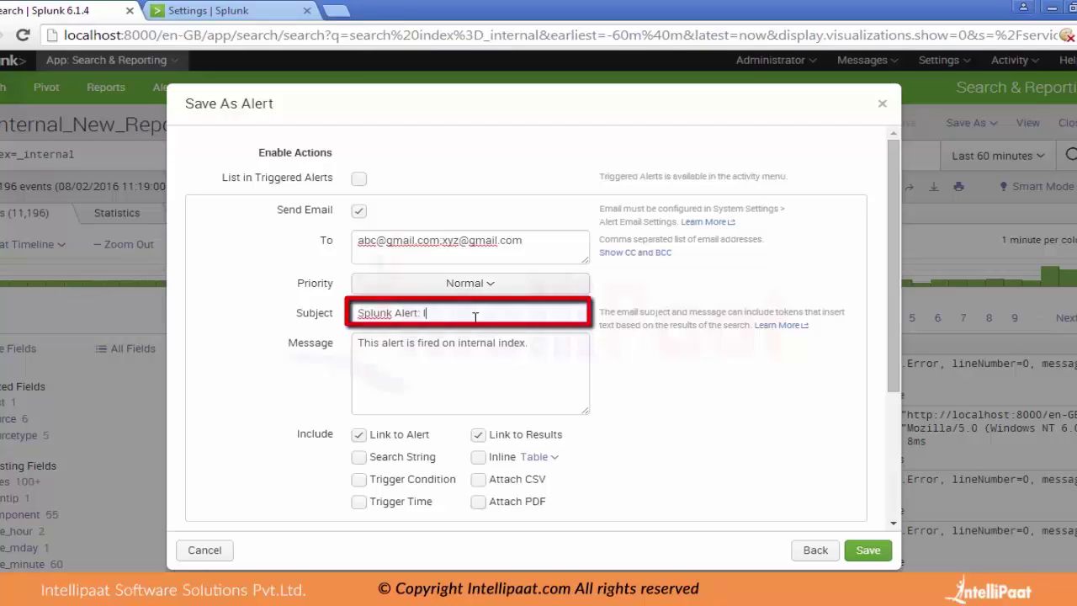
text(Inernal Index)
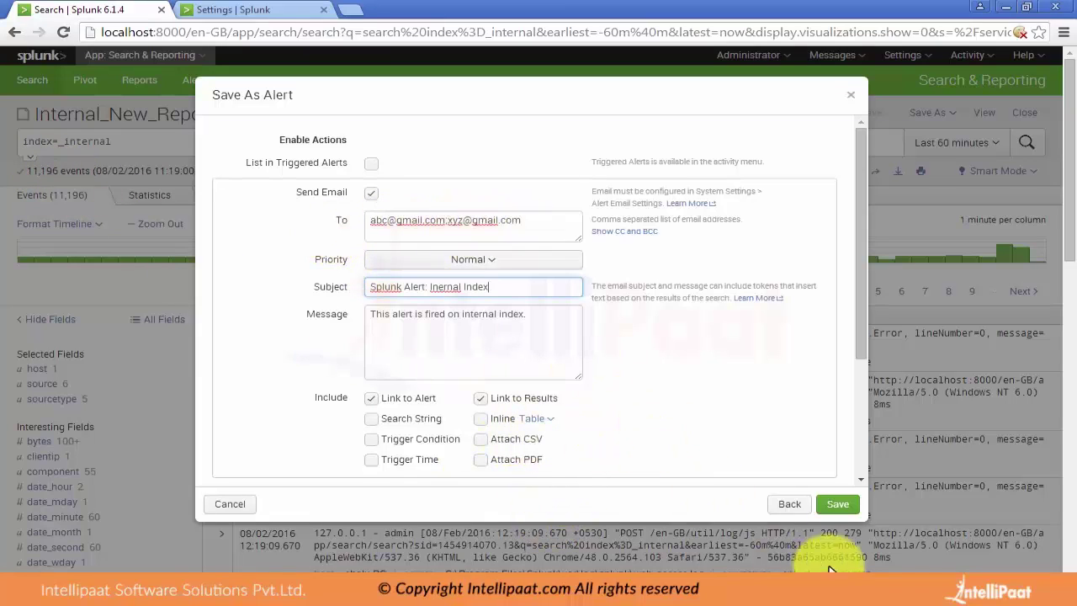
- Save the email alert, dismiss the saved confirmation, and bring up the Settings tab
click(841, 508)
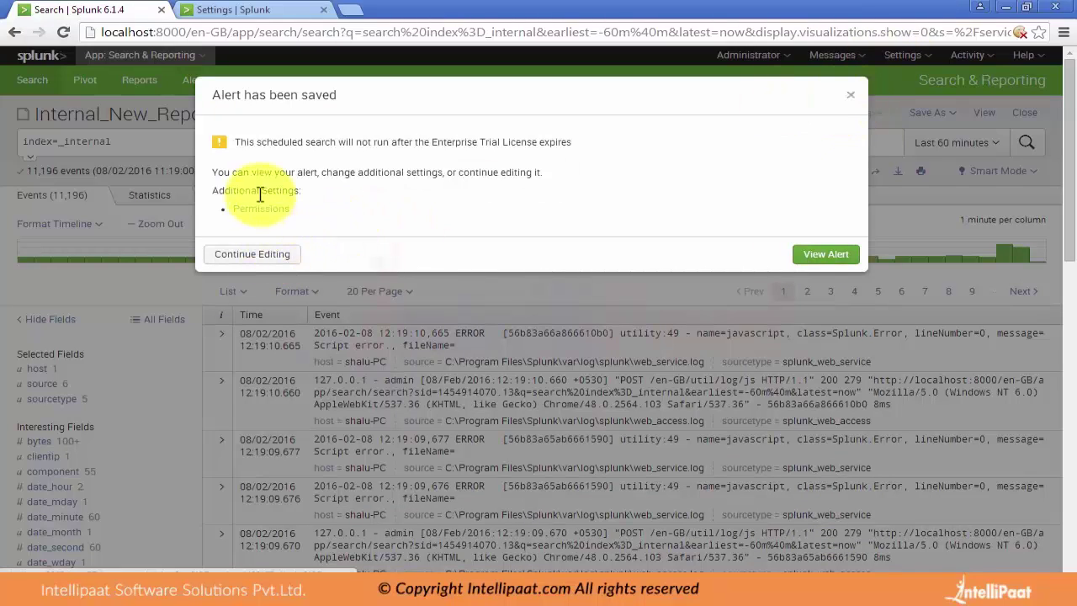
click(851, 96)
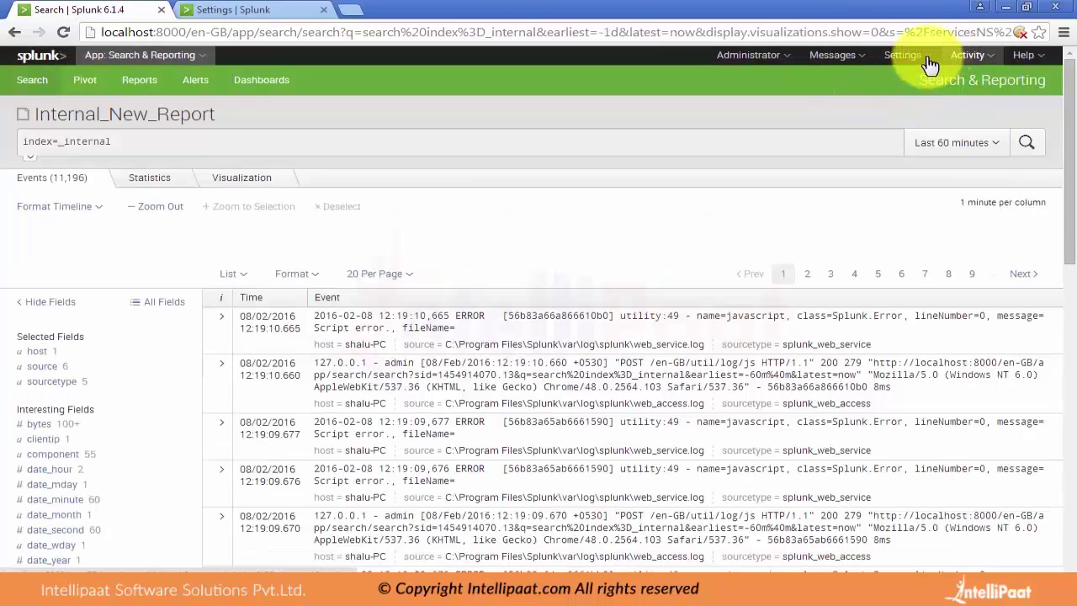
click(930, 64)
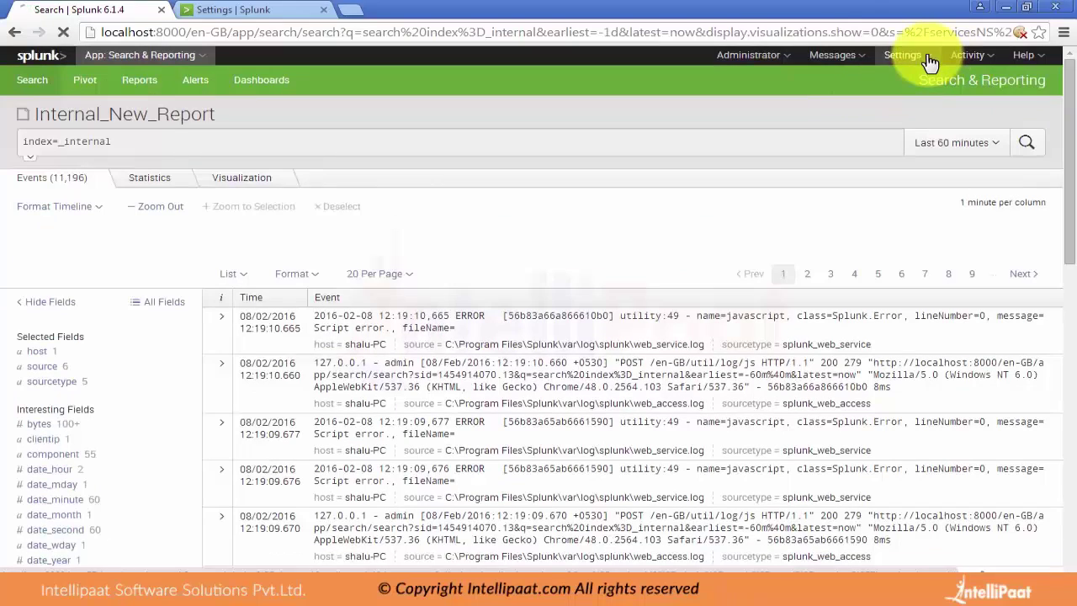
click(217, 12)
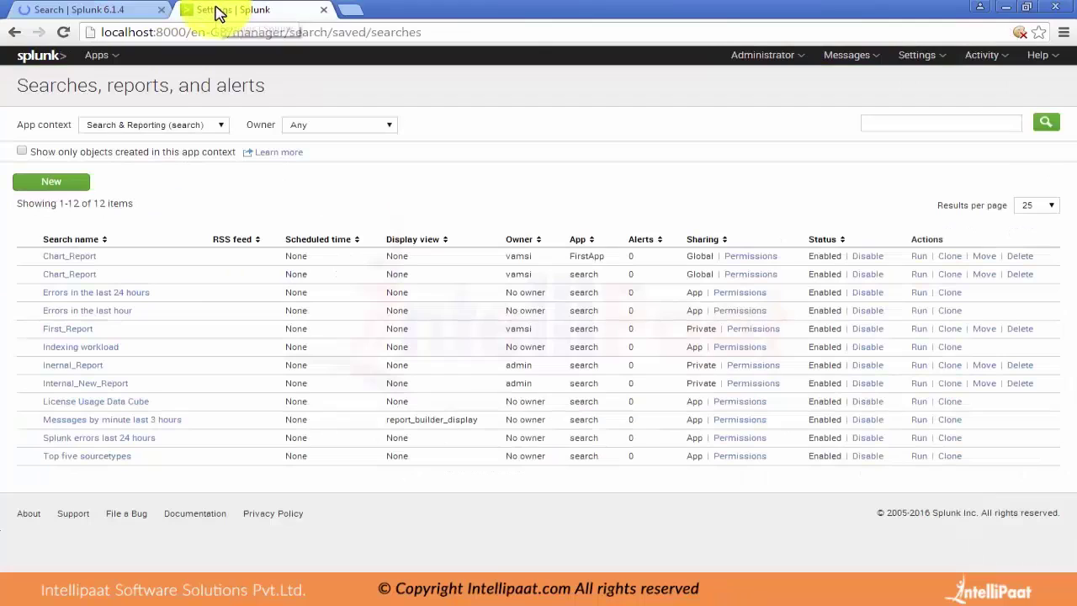
- Reload Searches, reports, and alerts so First_alert_internal appears among the 13 items
click(940, 60)
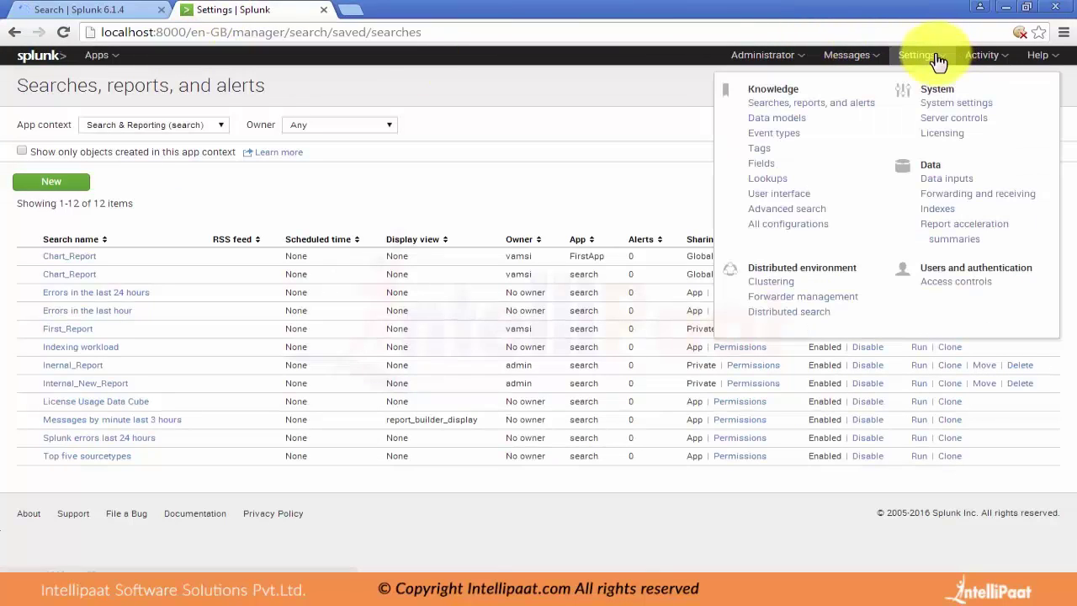
click(848, 103)
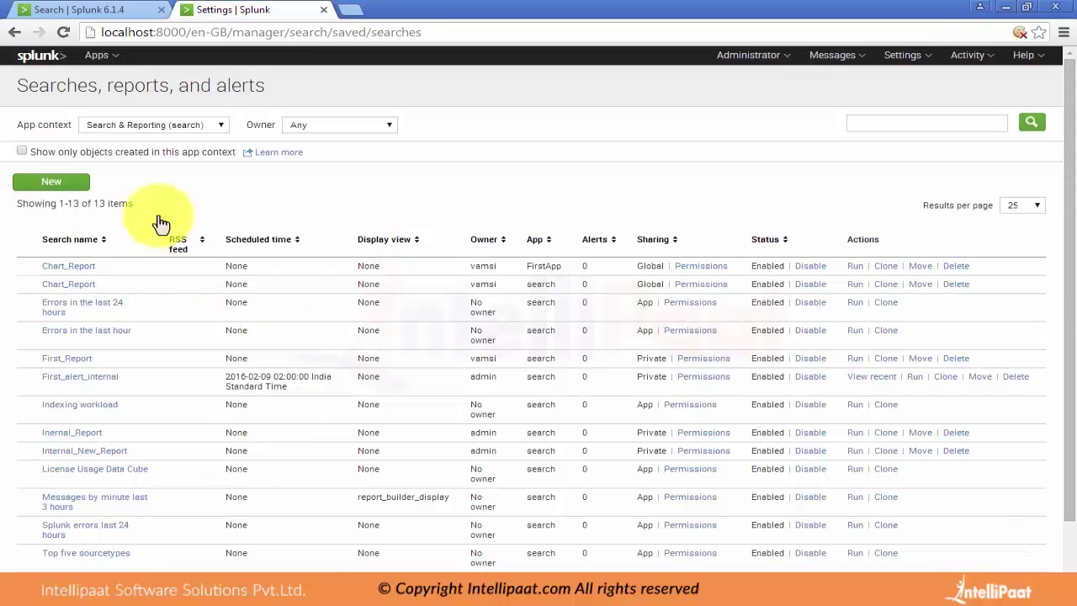
click(113, 59)
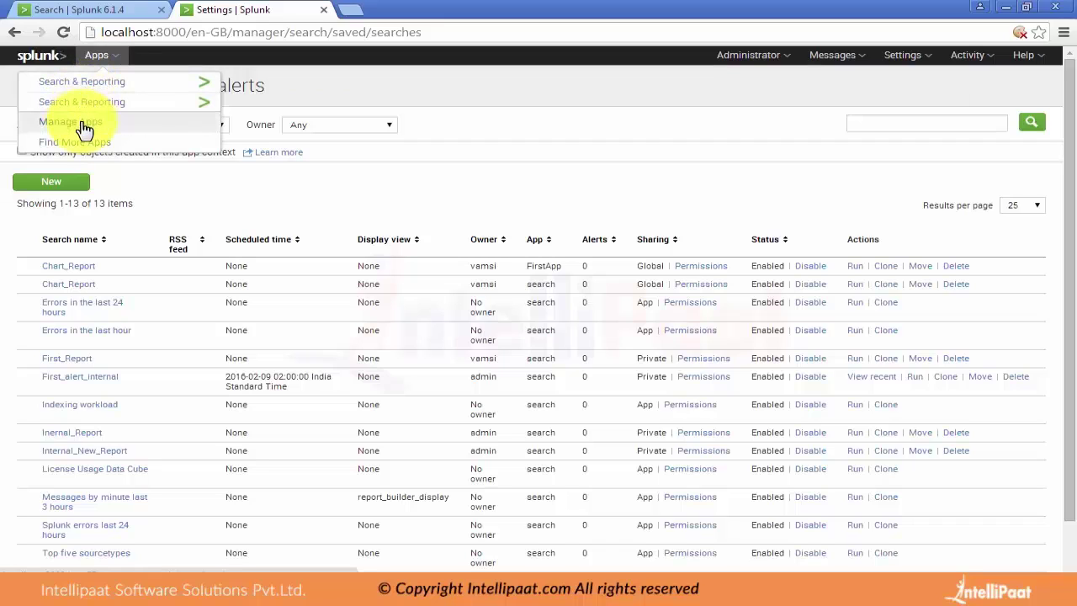
- Open the Manage Apps page listing the 12 installed apps, including FirstApp and search
click(85, 129)
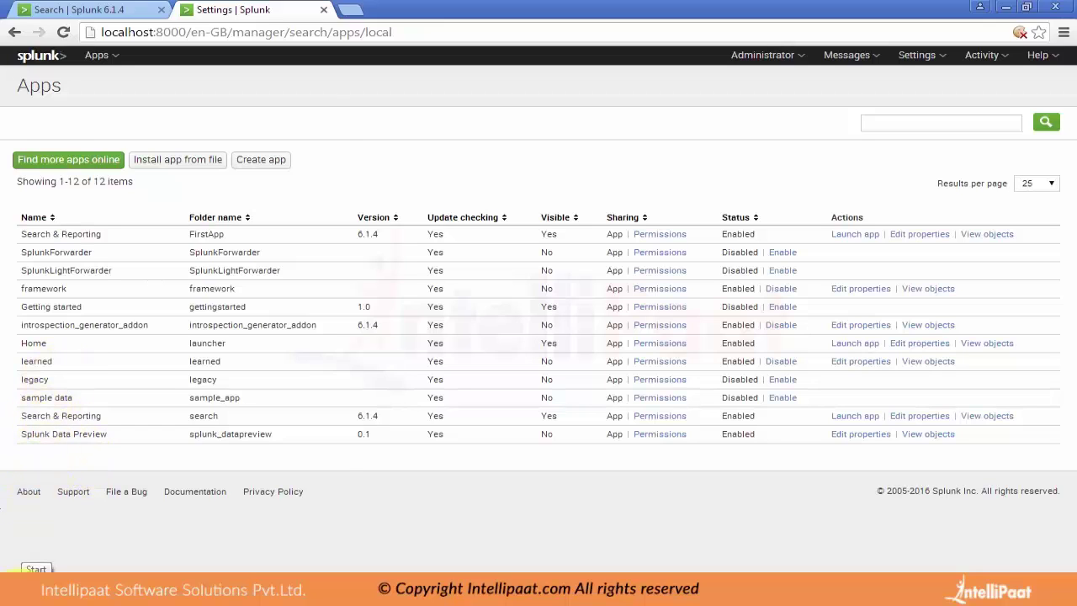
click(20, 588)
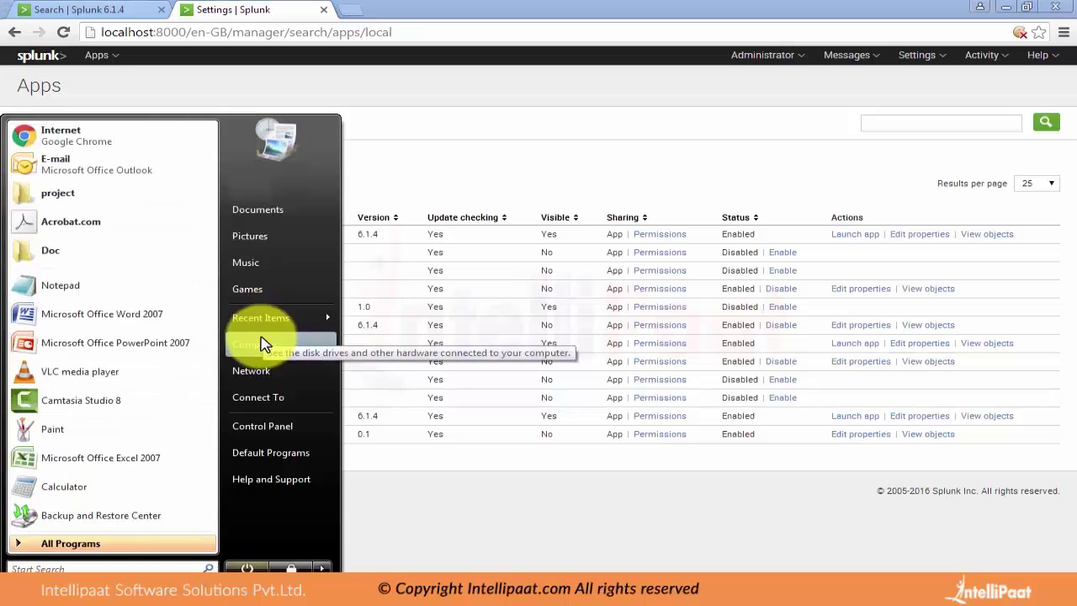
- Search the Start menu for c:\program files\splunk and open the splunk folder
text(c)
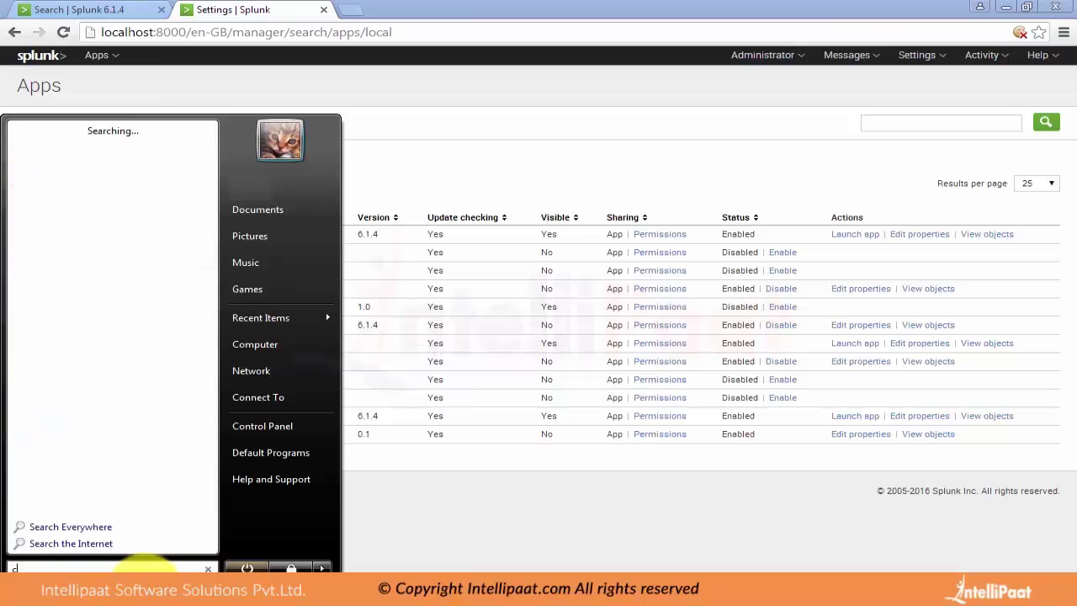
text(:\program)
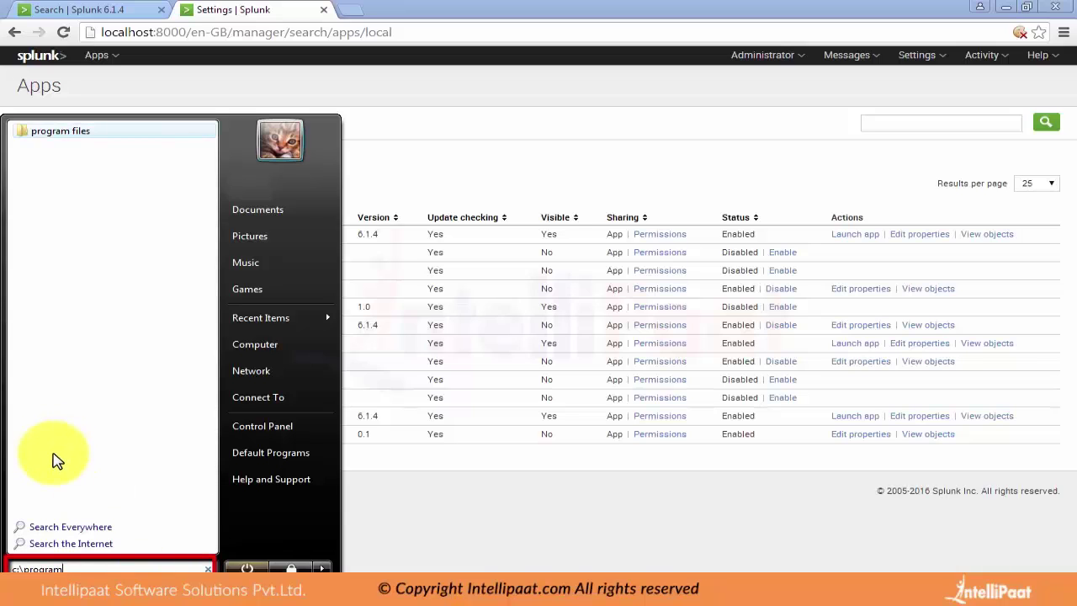
text( files\)
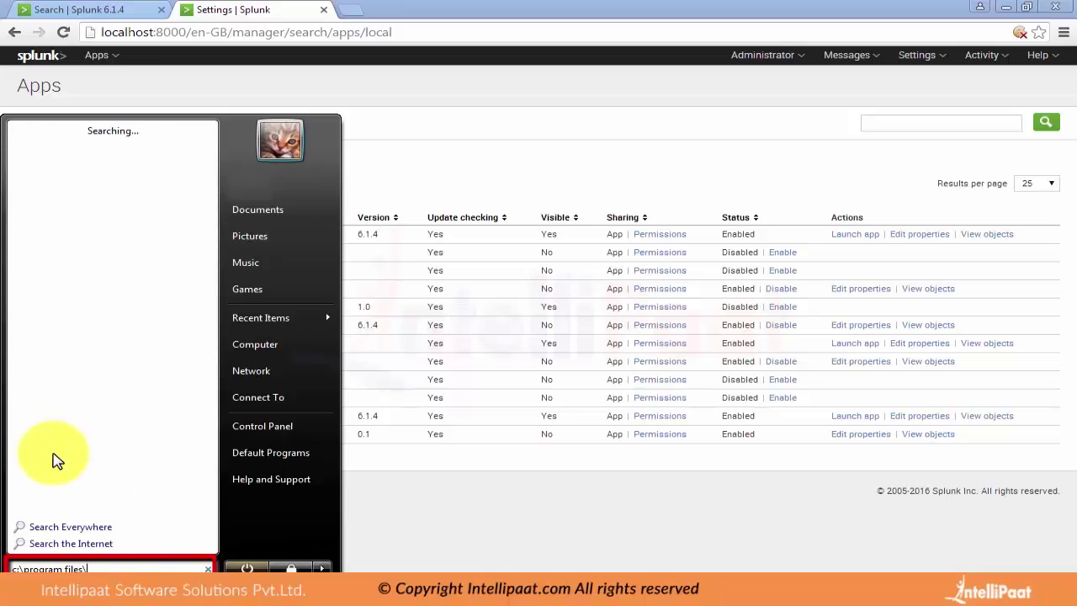
text(splunk)
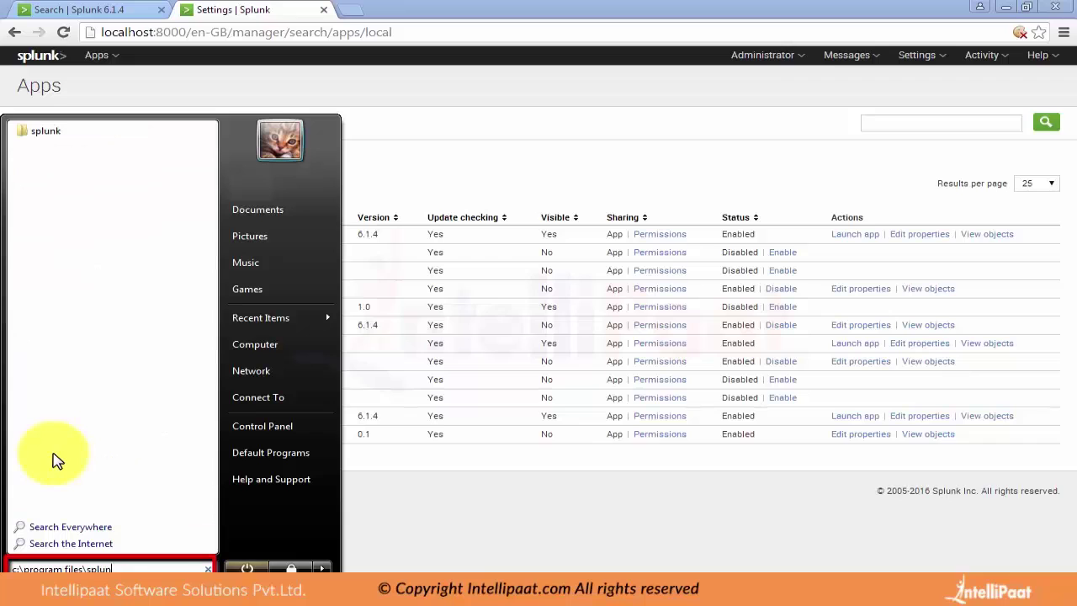
click(58, 135)
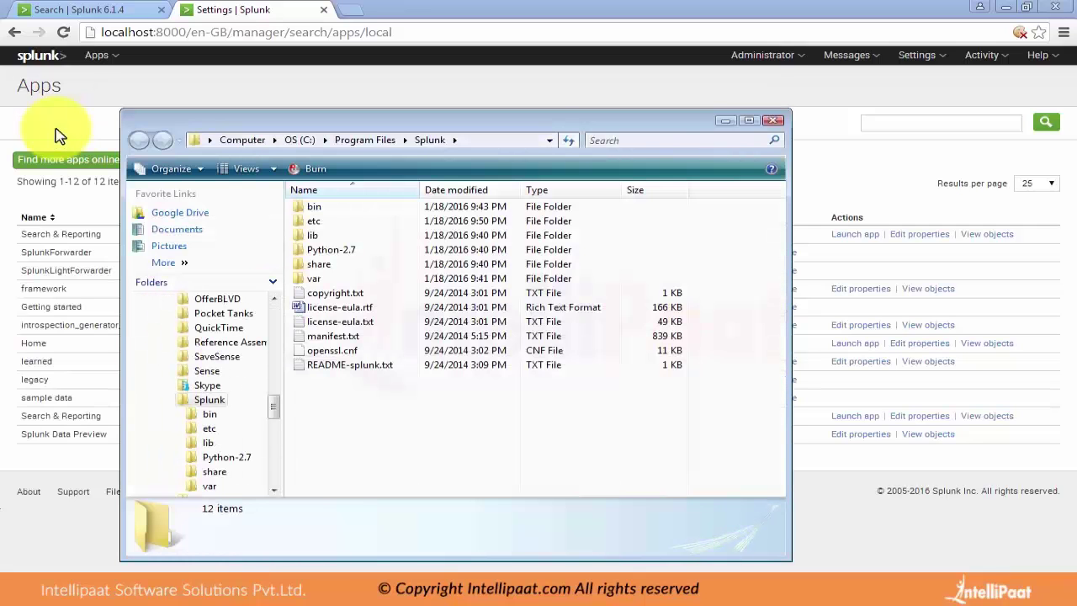
- Browse into Splunk\etc\apps to view the 13 app folders
drag(373, 291, 326, 229)
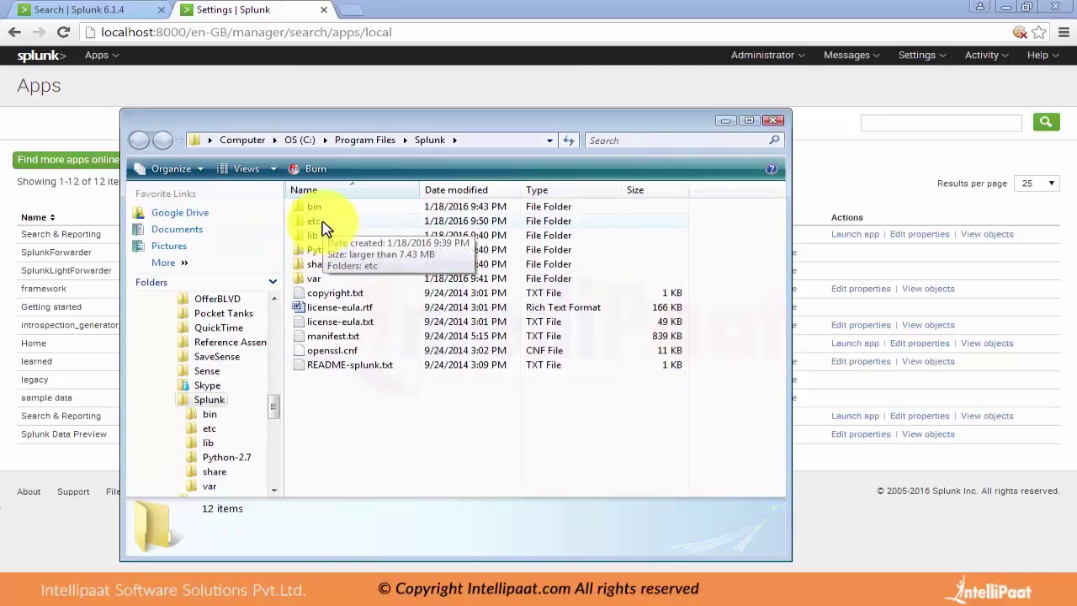
double_click(326, 229)
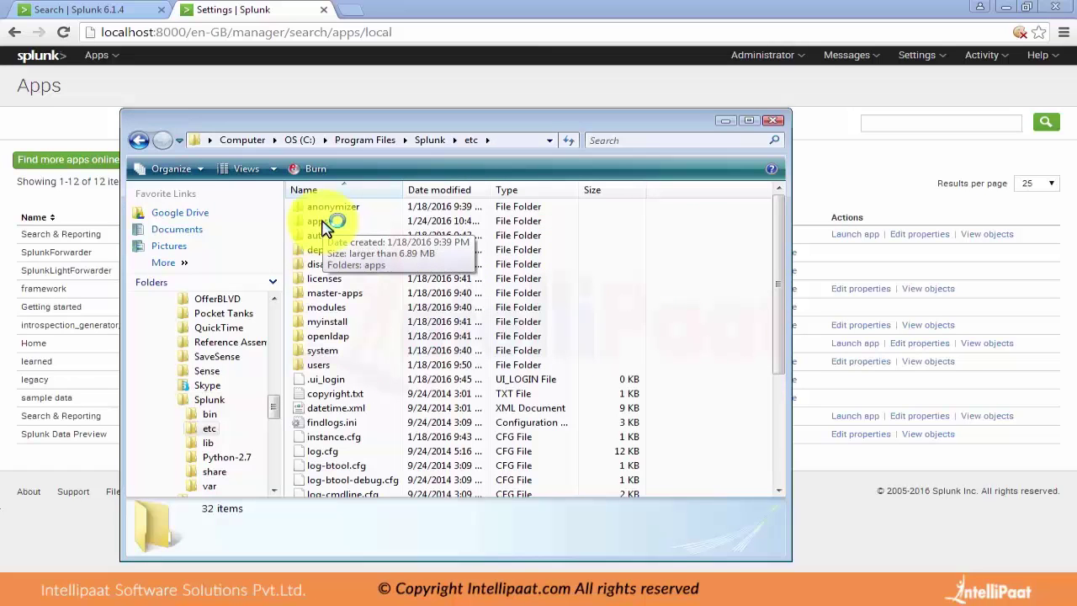
double_click(324, 222)
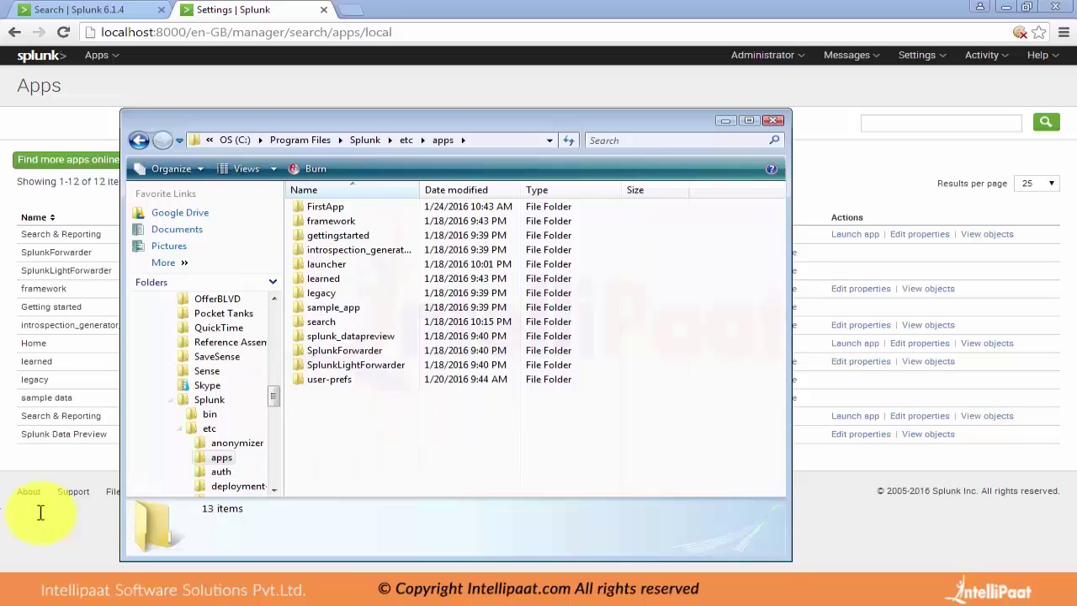
- Compare the folders with Splunk's Apps page, then close the apps folder window
click(72, 96)
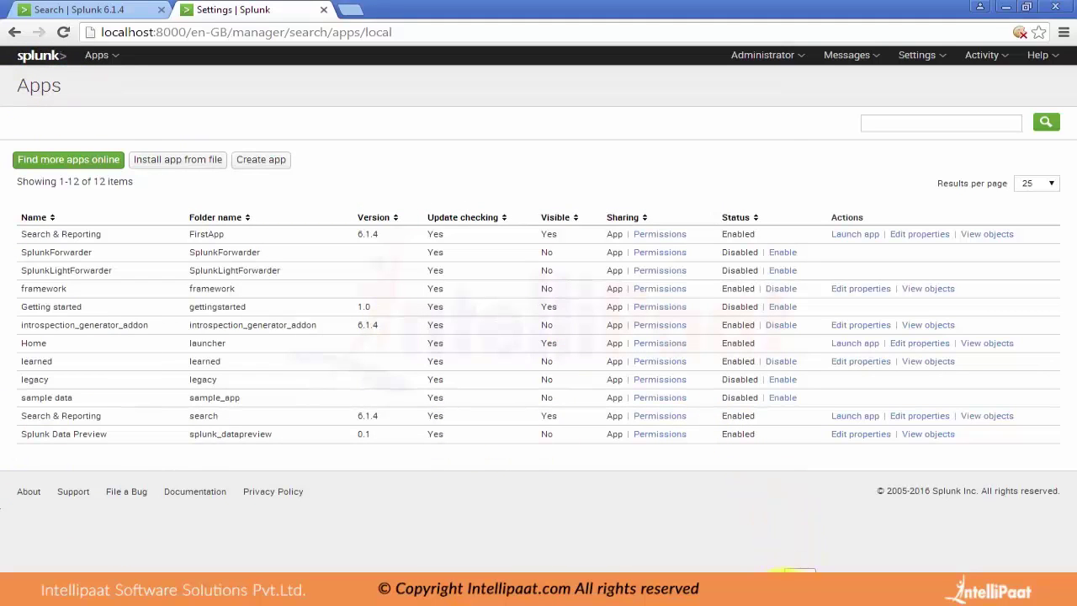
click(786, 570)
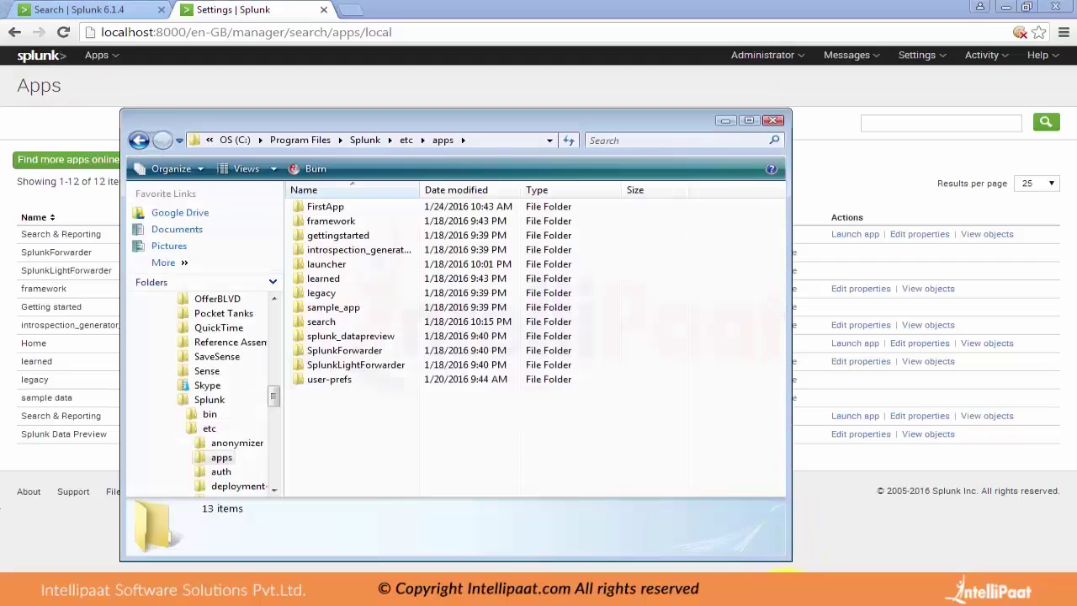
click(774, 123)
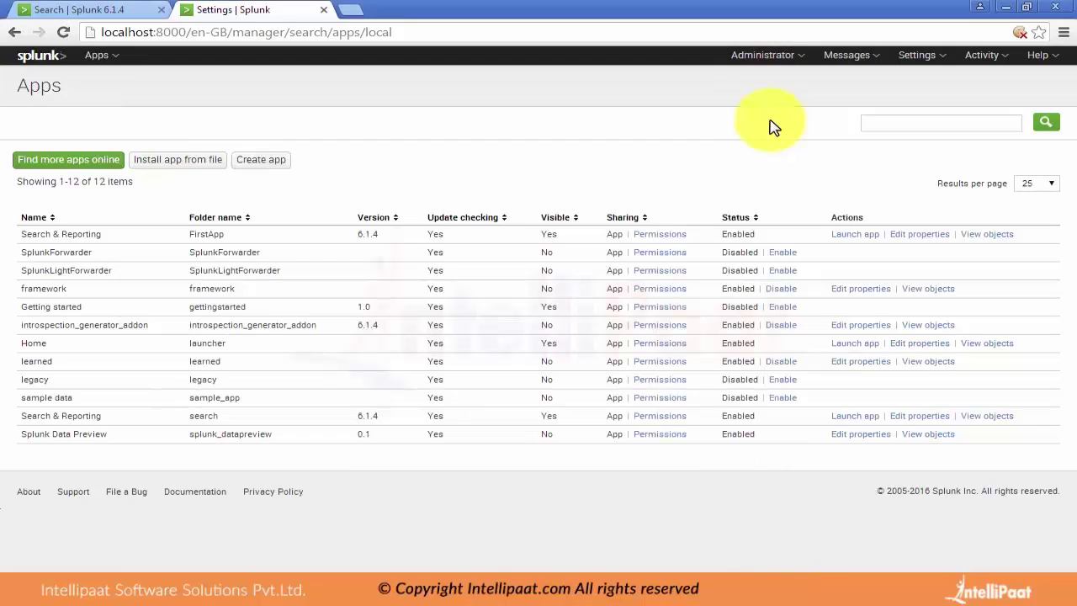